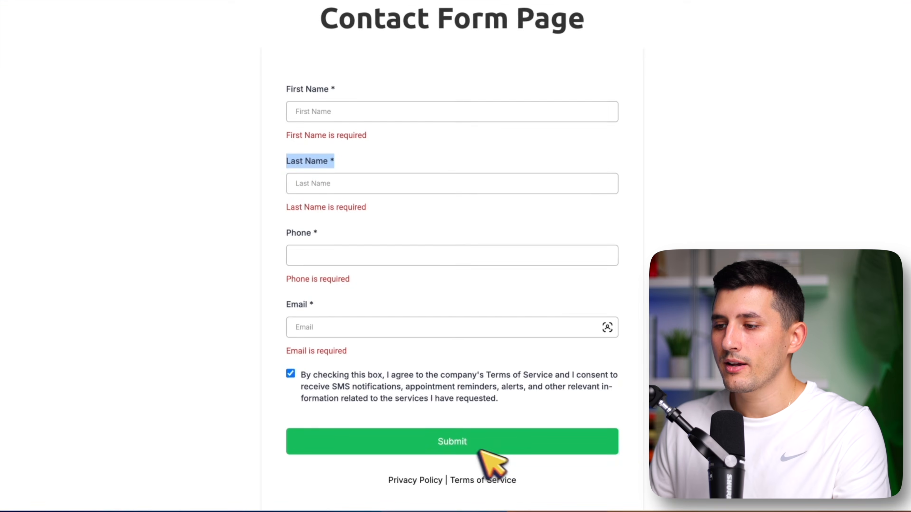
Submit the contact form and check the heading of the page that follows
{"action": "left_click", "coordinate": [471, 438]}
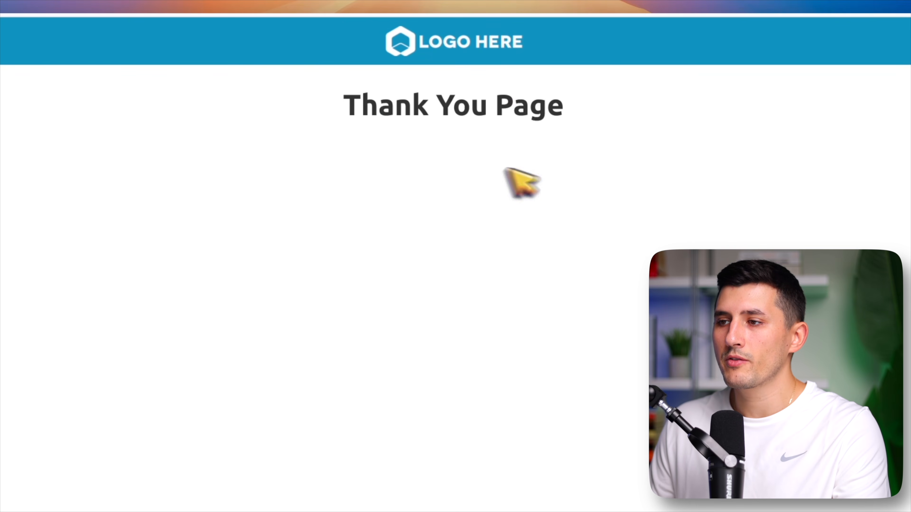
{"action": "left_click_drag", "start_coordinate": [342, 107], "coordinate": [594, 122]}
{"action": "left_click", "coordinate": [526, 234]}
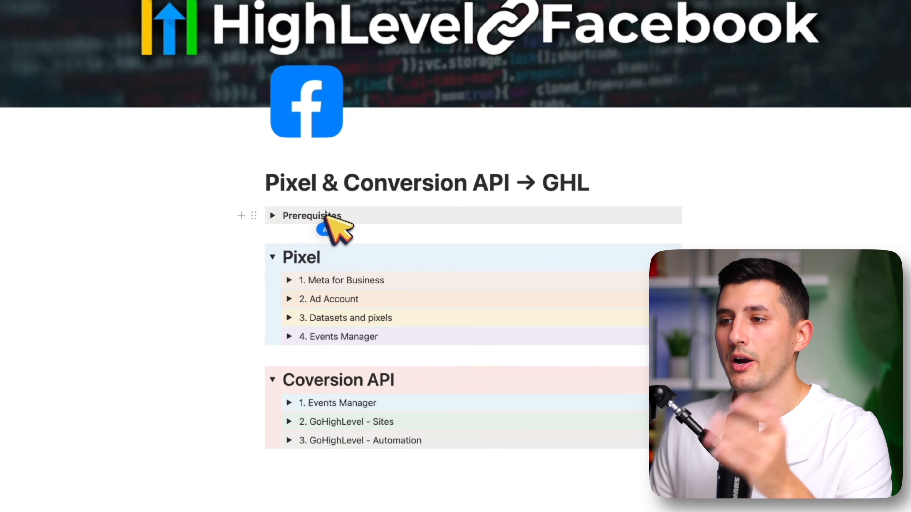
Expand the Prerequisites section of the Pixel & Conversion API guide and review its Meta, HighLevel and domain requirements
{"action": "left_click", "coordinate": [273, 215]}
{"action": "left_click_drag", "start_coordinate": [355, 237], "coordinate": [464, 240]}
{"action": "left_click", "coordinate": [464, 240]}
{"action": "mouse_move", "coordinate": [473, 263]}
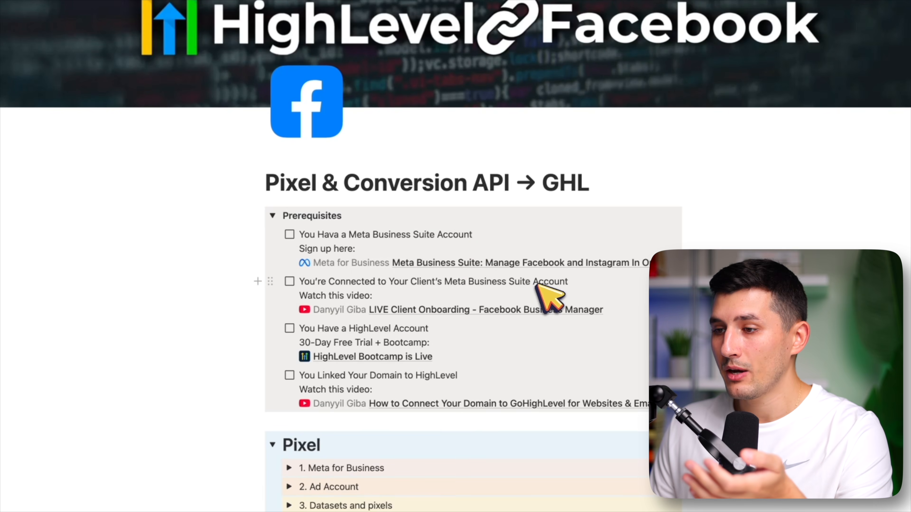
{"action": "mouse_move", "coordinate": [461, 308]}
{"action": "left_click", "coordinate": [501, 297]}
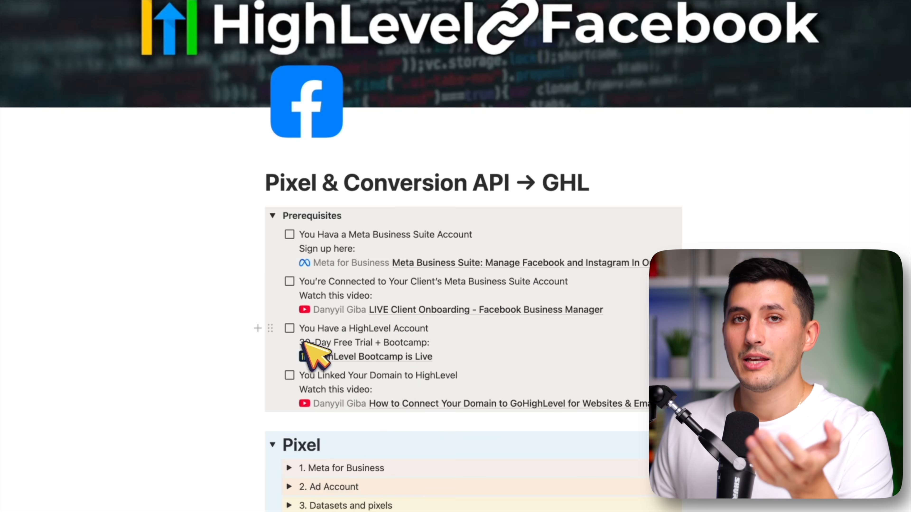
{"action": "left_click_drag", "start_coordinate": [302, 343], "coordinate": [417, 350]}
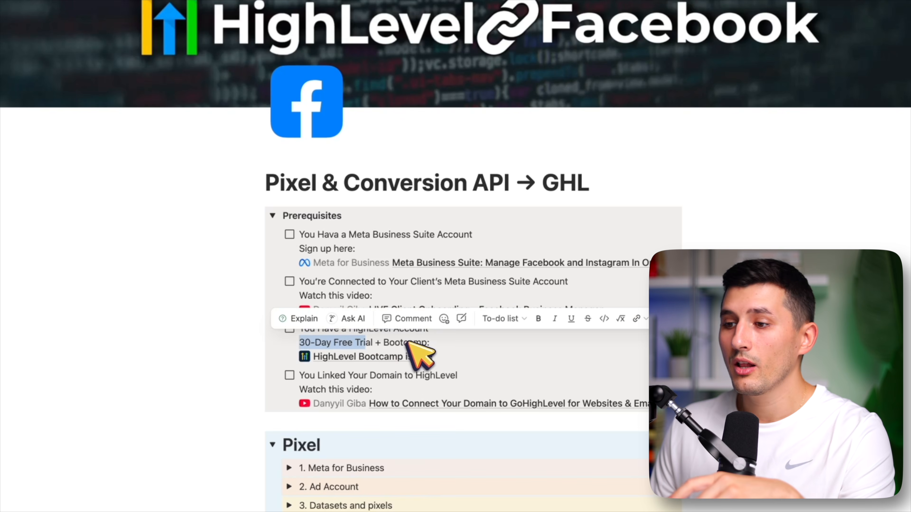
{"action": "left_click", "coordinate": [422, 375]}
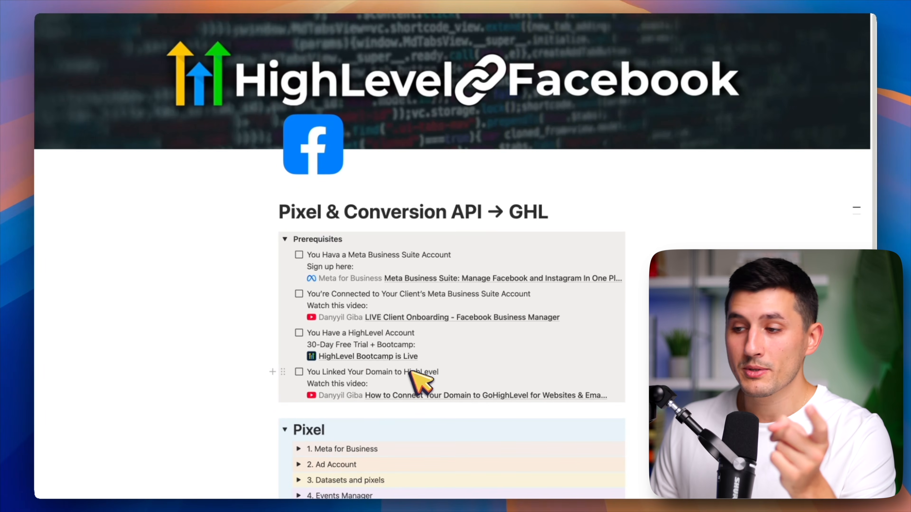
{"action": "mouse_move", "coordinate": [427, 394]}
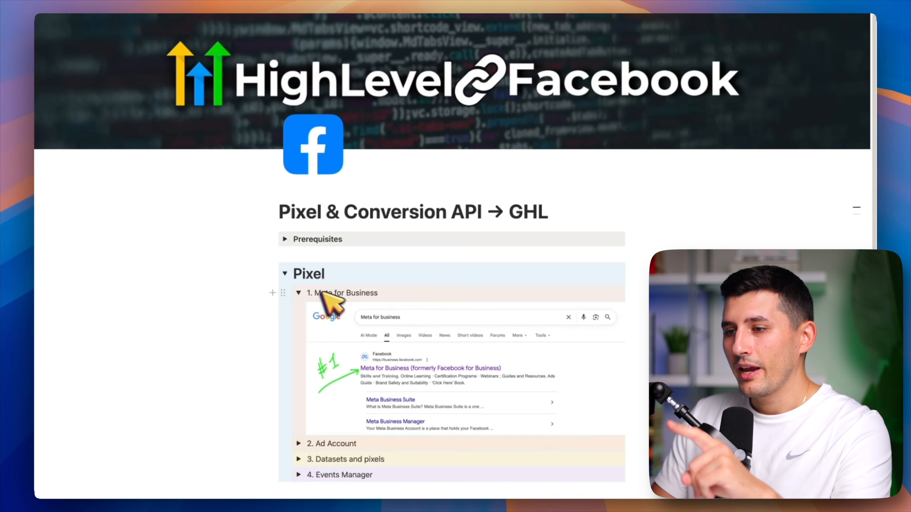
Open the business portfolio's Ad accounts settings in Meta for Business and review the Events Manager entries in the guide
{"action": "left_click", "coordinate": [420, 298]}
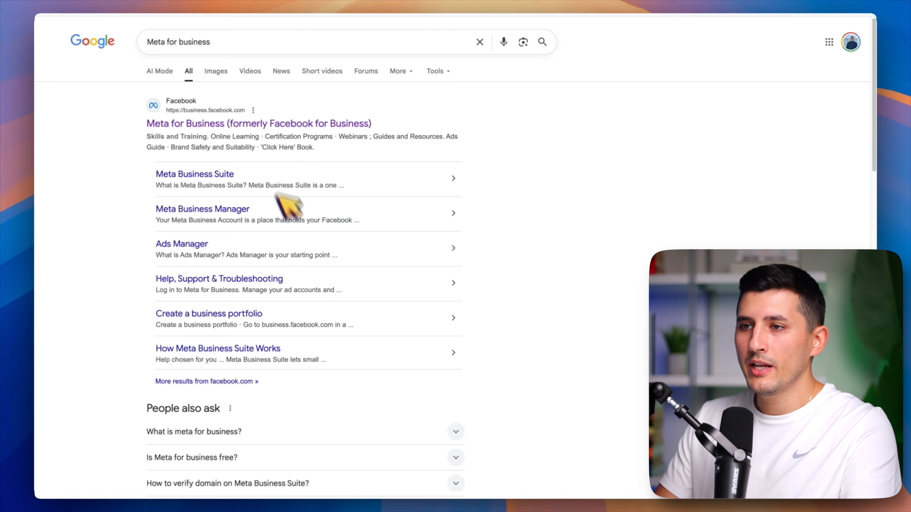
{"action": "left_click", "coordinate": [258, 43]}
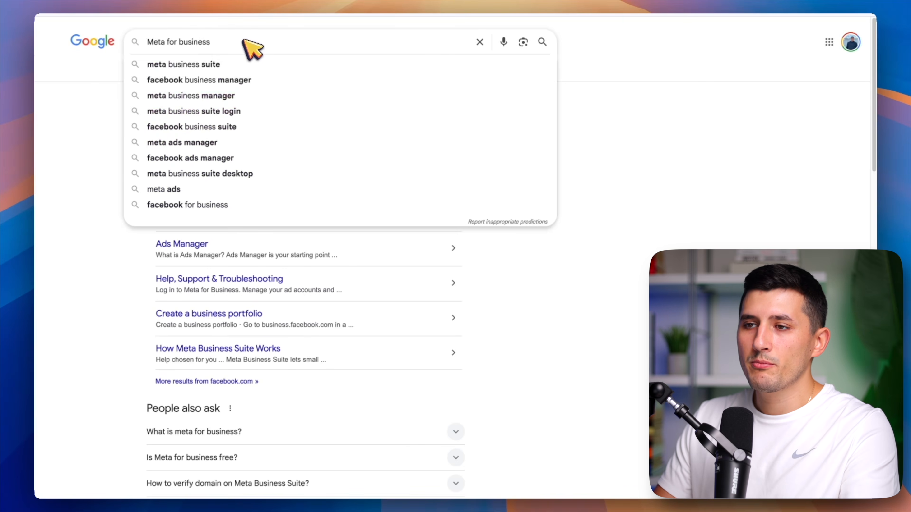
{"action": "left_click", "coordinate": [68, 165]}
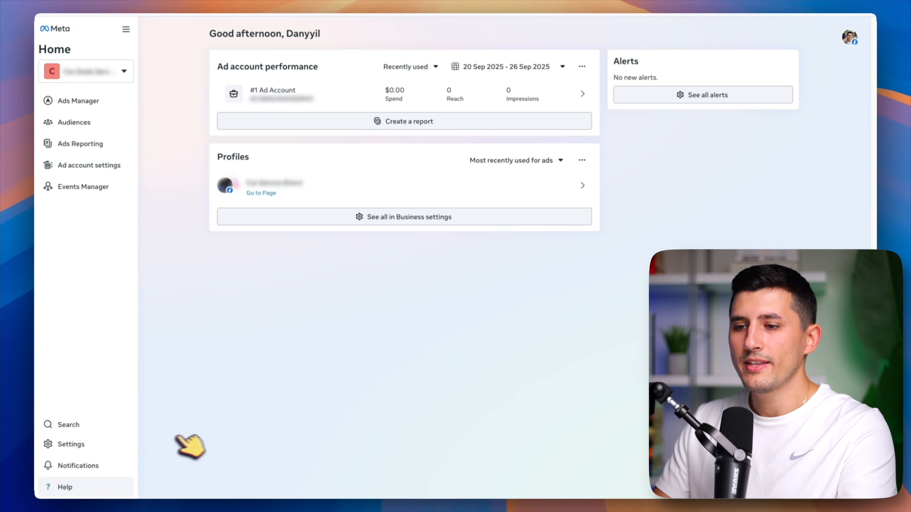
{"action": "left_click", "coordinate": [101, 444]}
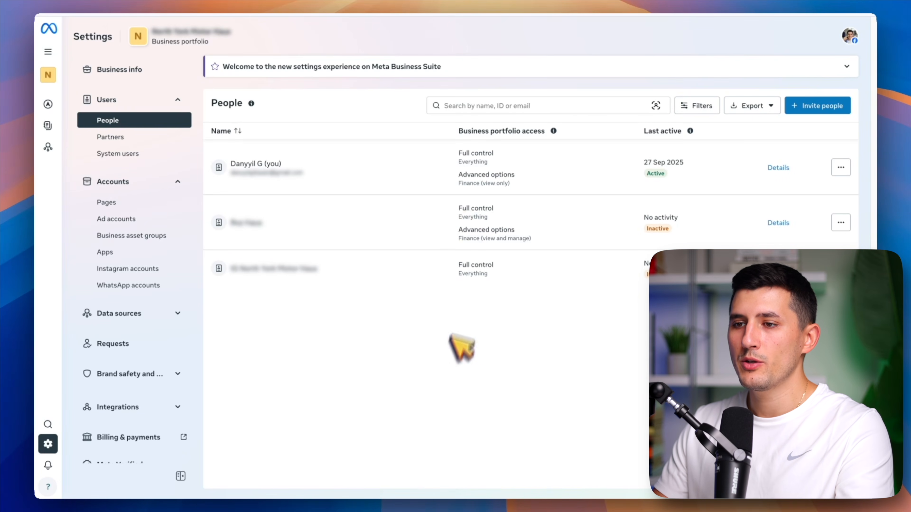
{"action": "left_click", "coordinate": [131, 221]}
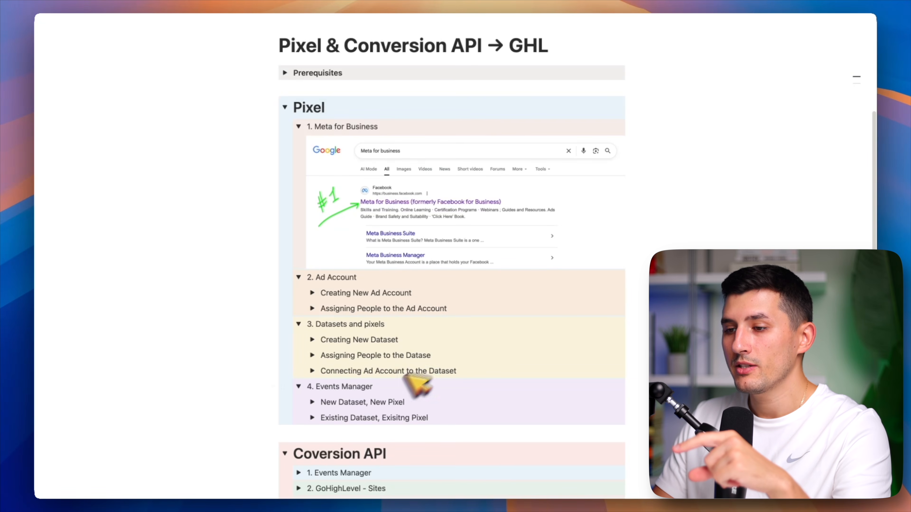
{"action": "left_click_drag", "start_coordinate": [320, 418], "coordinate": [434, 418]}
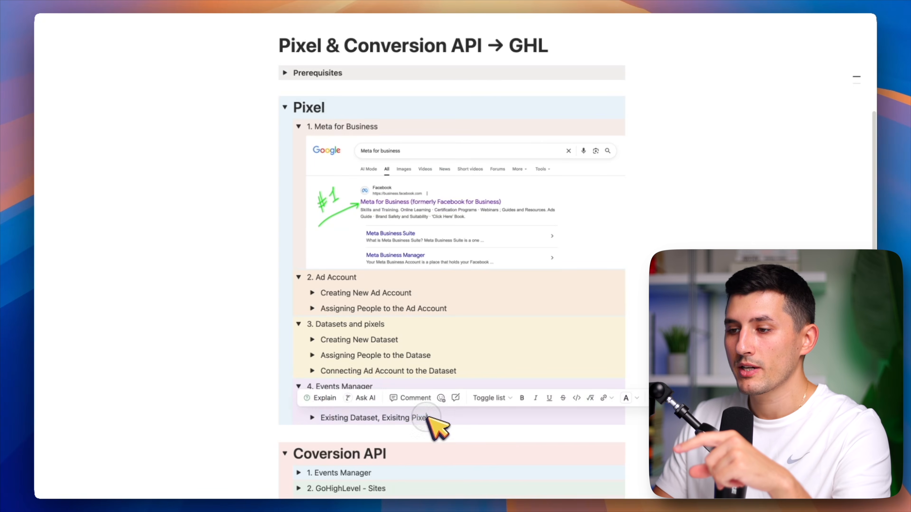
{"action": "left_click", "coordinate": [427, 419]}
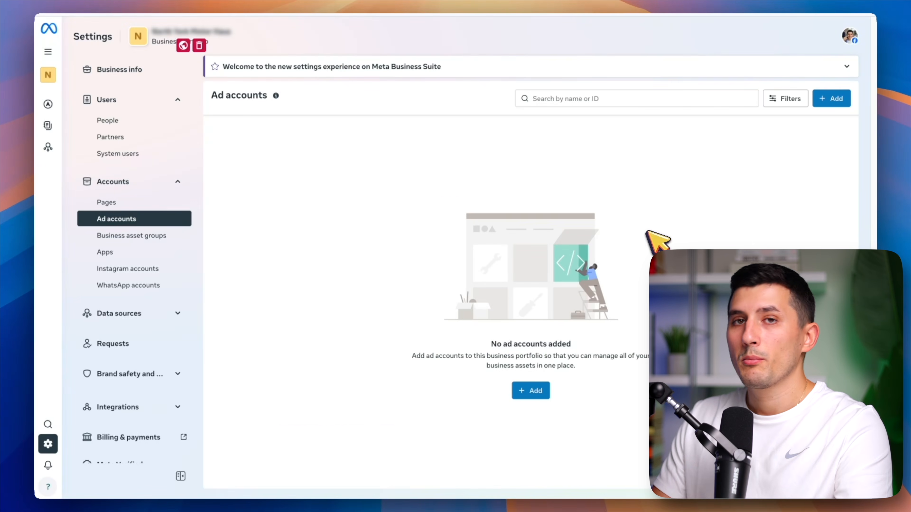
Set up a new ad account named First Ad Account with the America/Toronto time zone and CAD currency
{"action": "left_click", "coordinate": [542, 390]}
{"action": "left_click", "coordinate": [435, 168]}
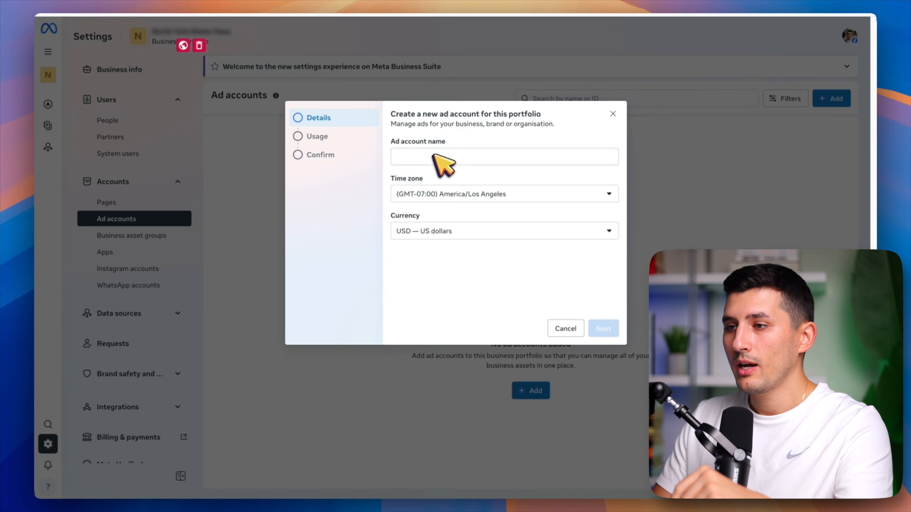
{"action": "left_click", "coordinate": [434, 157]}
{"action": "type", "text": "First Ad Account"}
{"action": "left_click", "coordinate": [484, 265]}
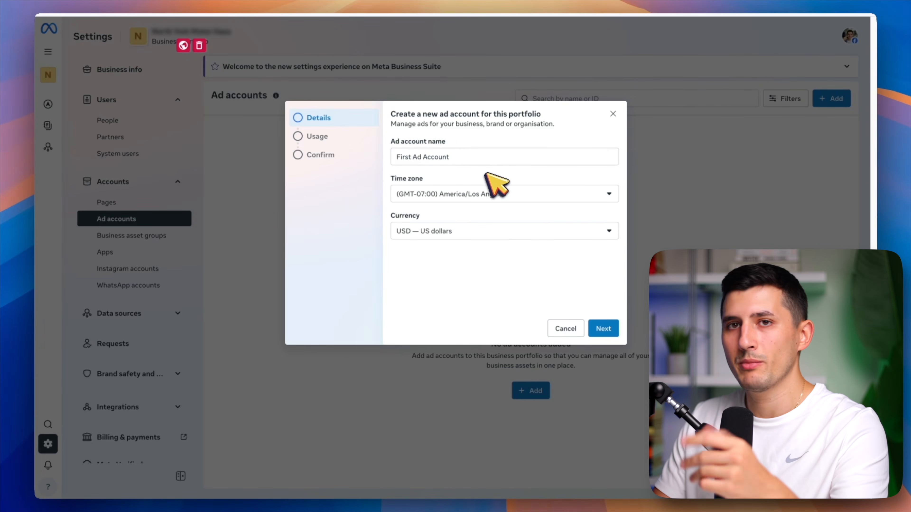
{"action": "left_click", "coordinate": [522, 194]}
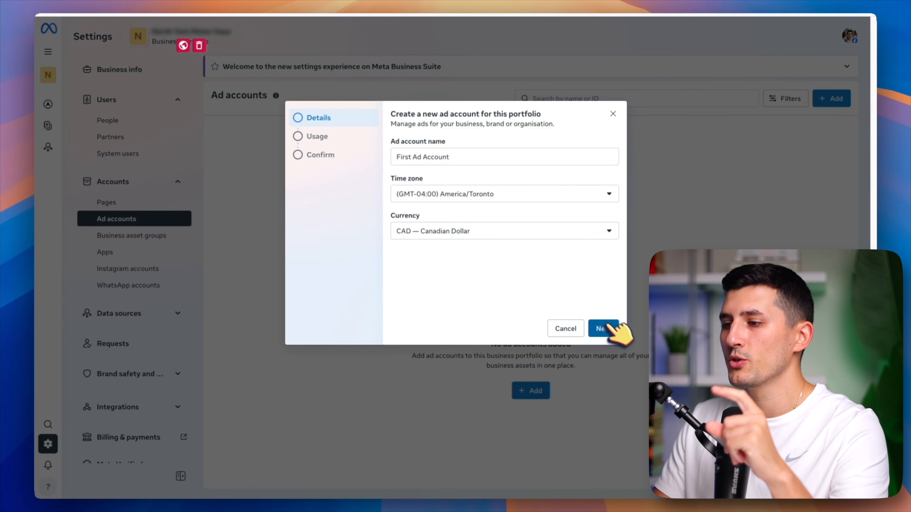
{"action": "left_click", "coordinate": [603, 329]}
Set the ad account's usage to My business, agree to the Meta terms, and create the account
{"action": "left_click", "coordinate": [404, 147]}
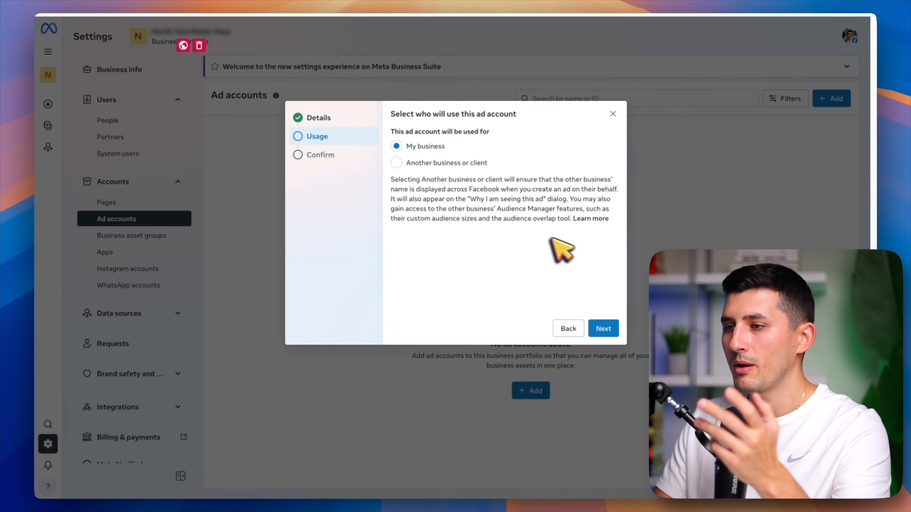
{"action": "left_click", "coordinate": [606, 329]}
{"action": "left_click", "coordinate": [396, 288]}
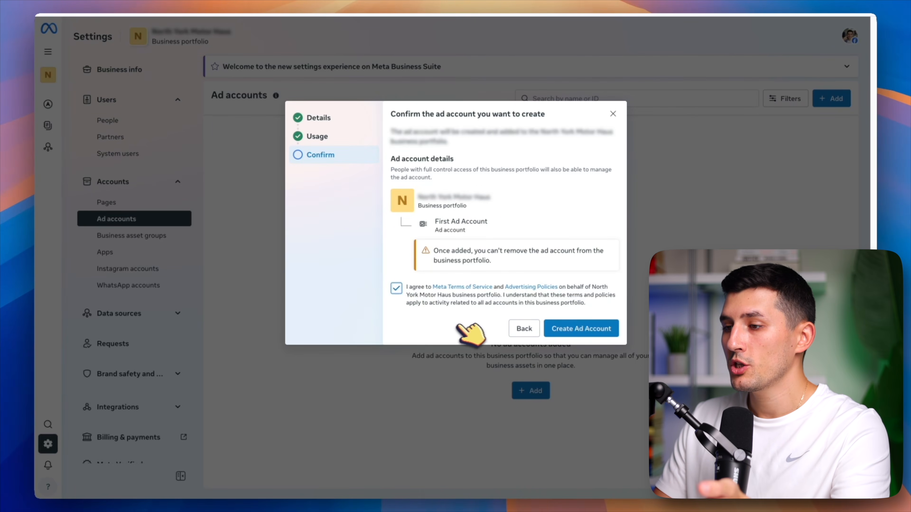
{"action": "left_click", "coordinate": [607, 329]}
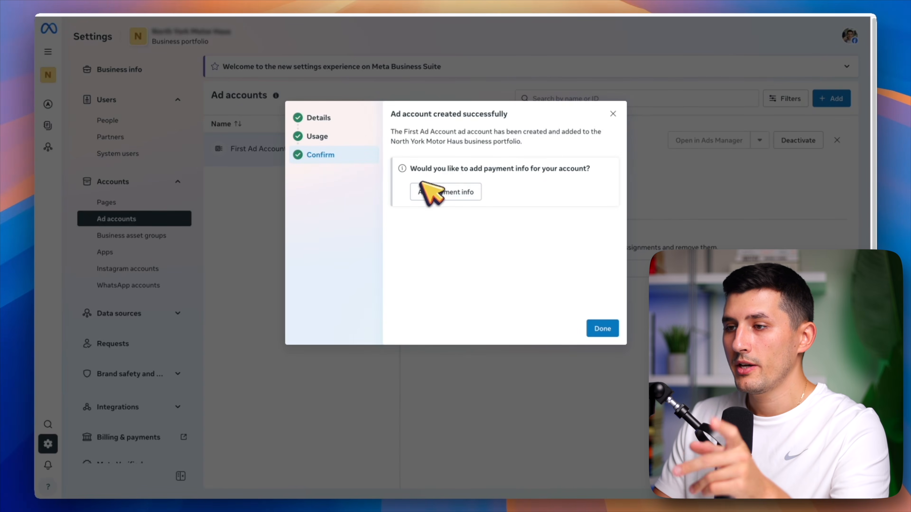
Add payment information with Canada, Canadian Dollar and the Toronto time zone, look over the optional tax form, and choose debit or credit card
{"action": "left_click_drag", "start_coordinate": [451, 169], "coordinate": [600, 172]}
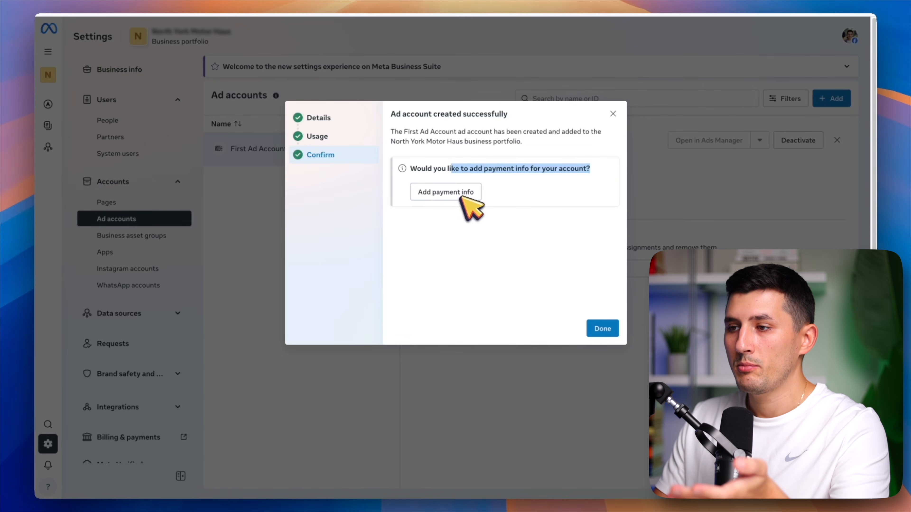
{"action": "left_click", "coordinate": [503, 192]}
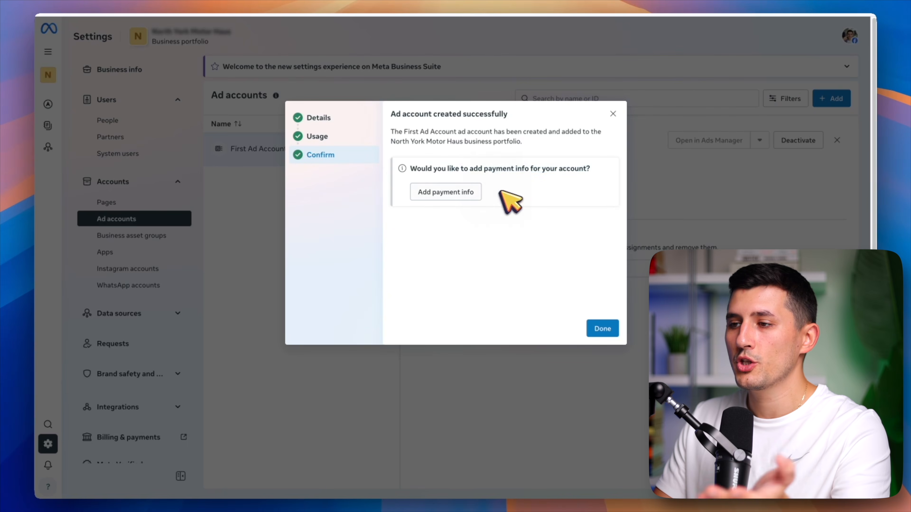
{"action": "left_click", "coordinate": [449, 190]}
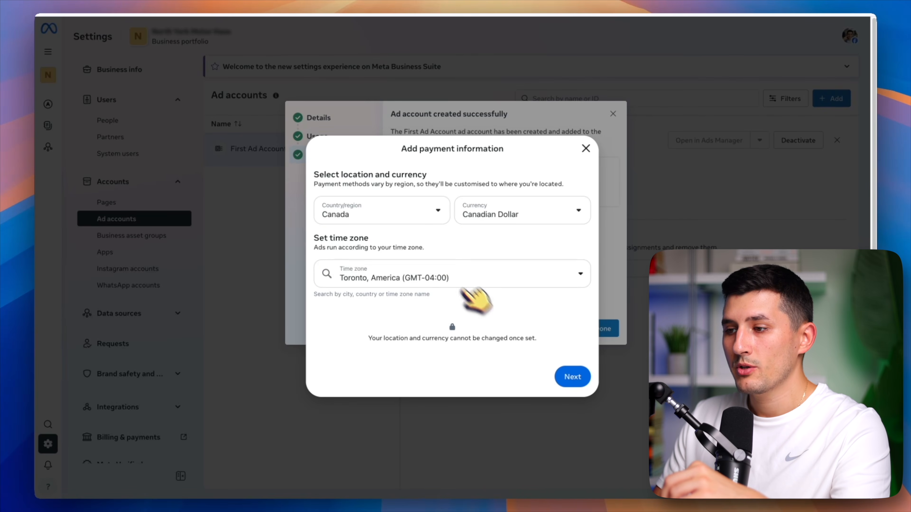
{"action": "left_click", "coordinate": [577, 380]}
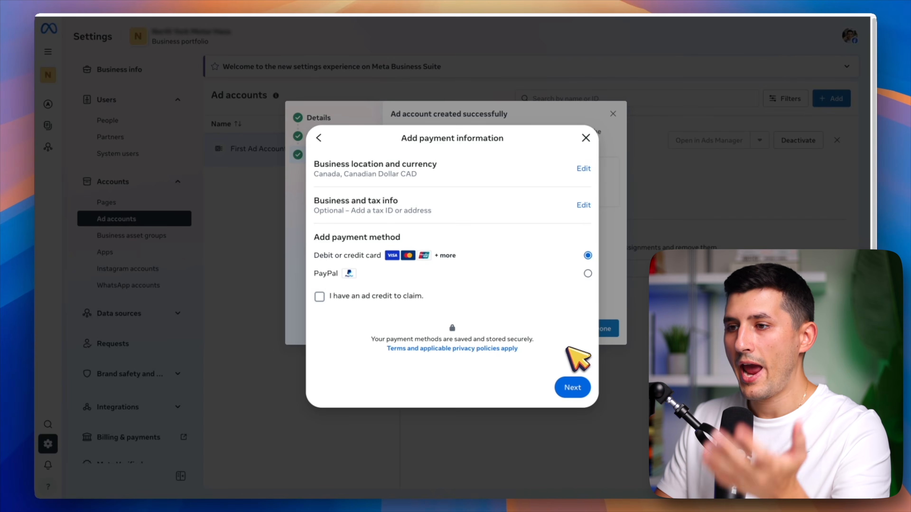
{"action": "left_click", "coordinate": [584, 205]}
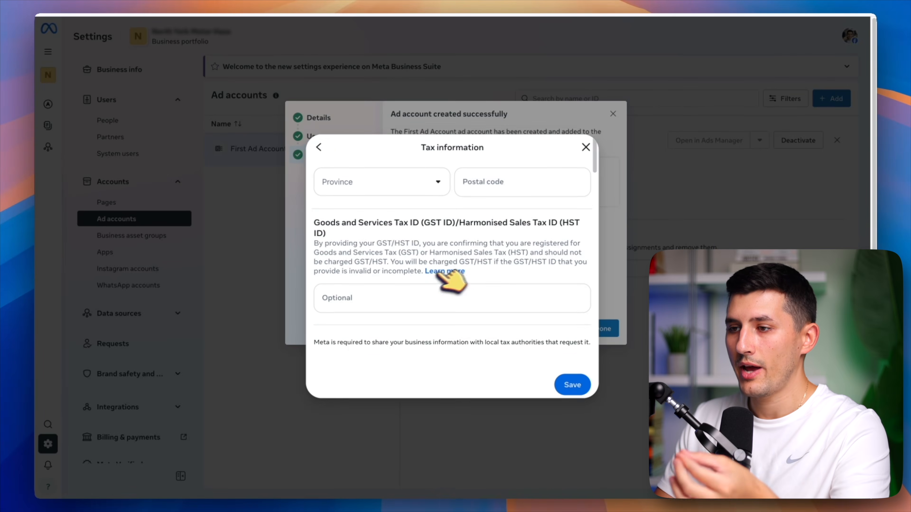
{"action": "left_click", "coordinate": [319, 147]}
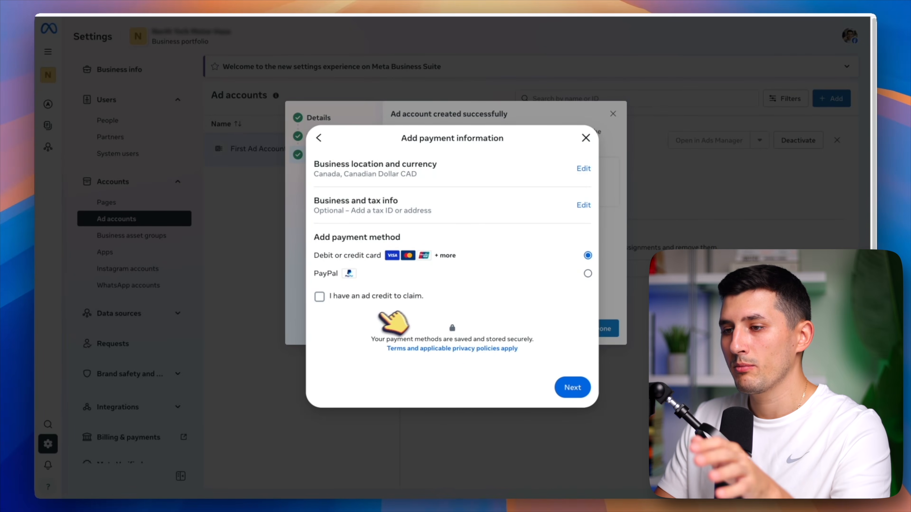
{"action": "left_click", "coordinate": [574, 388]}
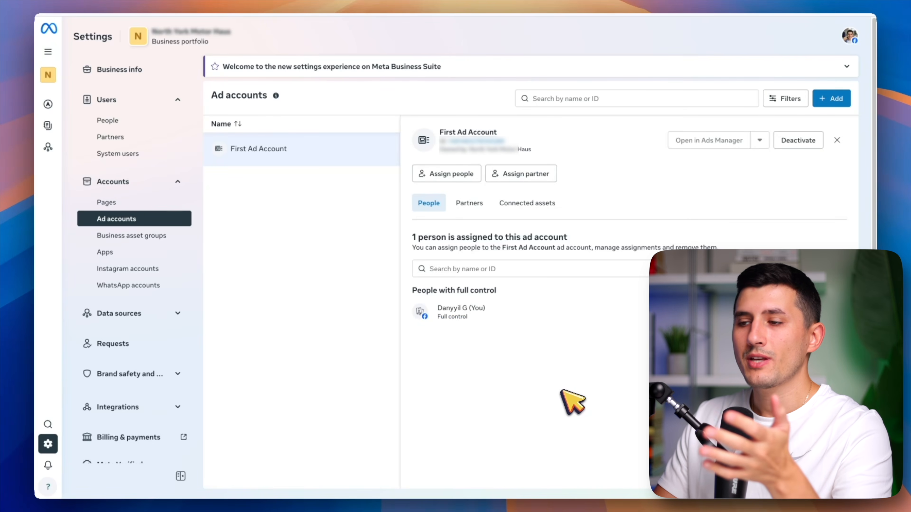
Assign your own user to First Ad Account with the Manage ad accounts full-control permission
{"action": "left_click", "coordinate": [444, 174]}
{"action": "left_click", "coordinate": [303, 213]}
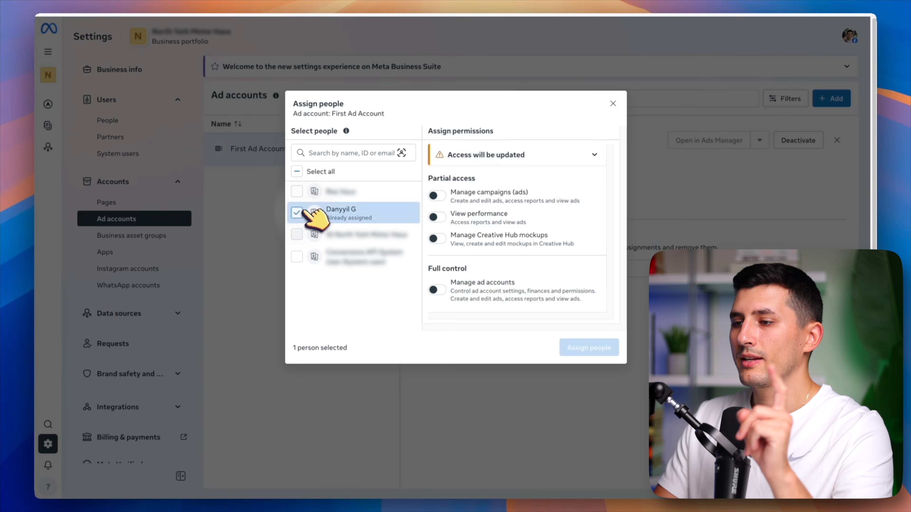
{"action": "left_click", "coordinate": [436, 290]}
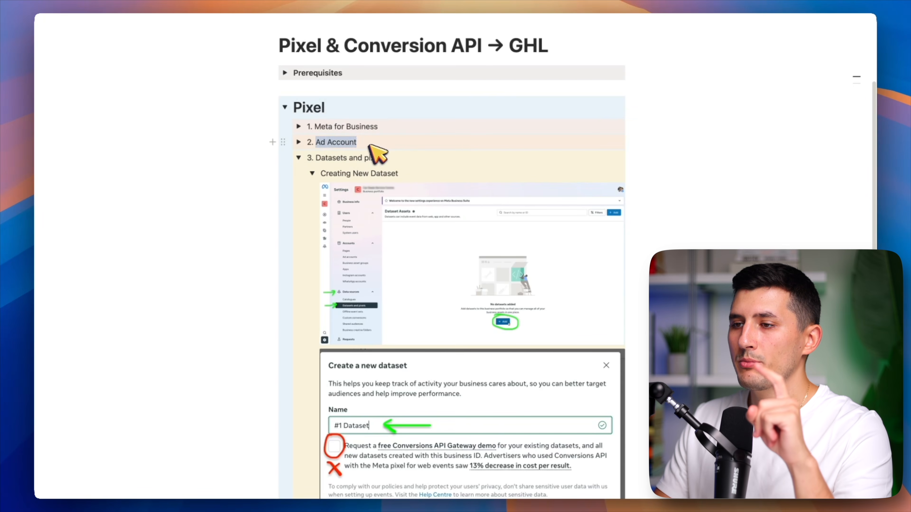
In the Datasets and pixels settings, create a dataset named First Dataset without requesting the free Conversions API Gateway demo
{"action": "left_click_drag", "start_coordinate": [316, 159], "coordinate": [396, 161]}
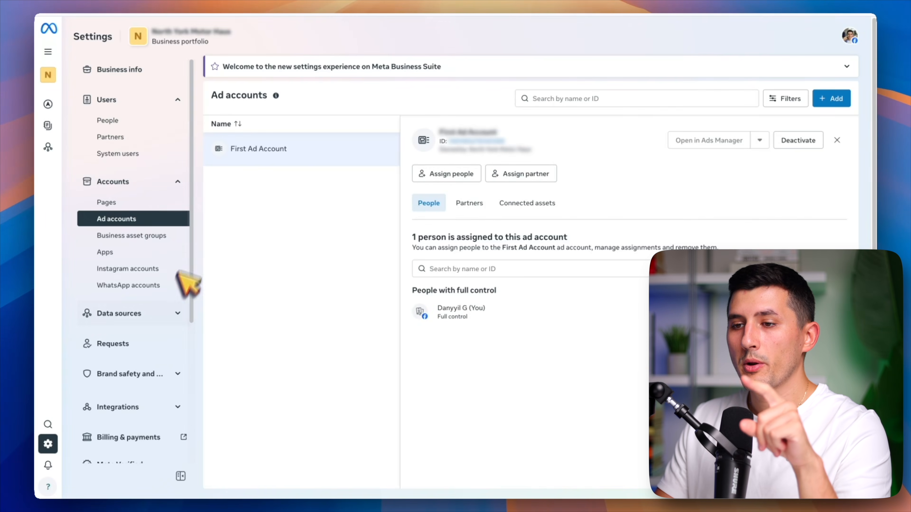
{"action": "left_click", "coordinate": [140, 314]}
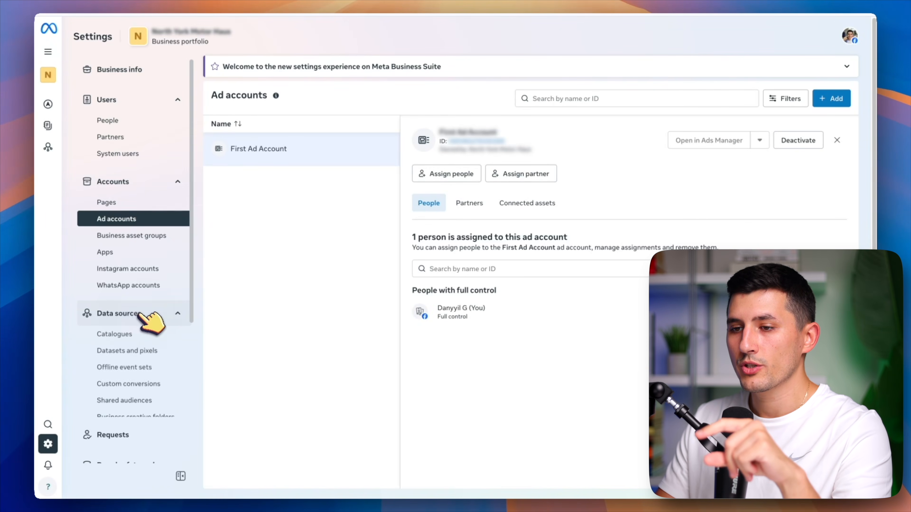
{"action": "left_click", "coordinate": [149, 351]}
{"action": "left_click", "coordinate": [532, 394]}
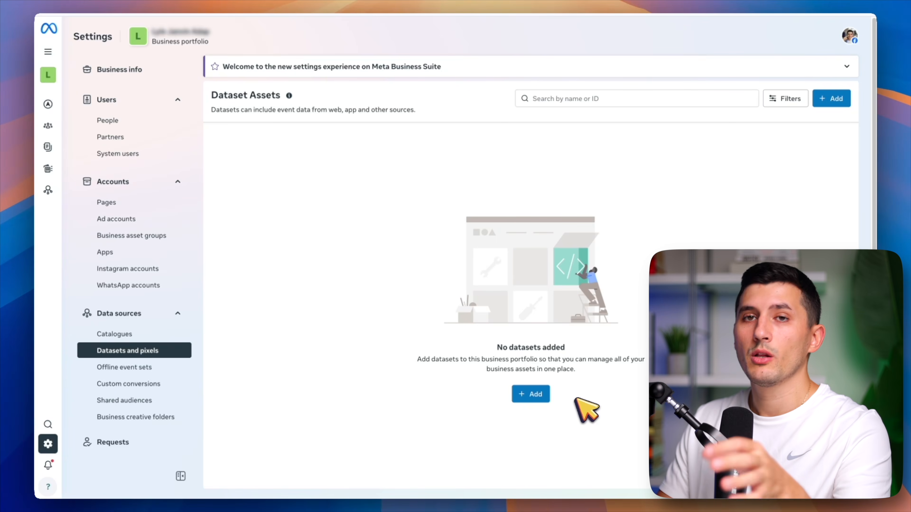
{"action": "left_click", "coordinate": [539, 394]}
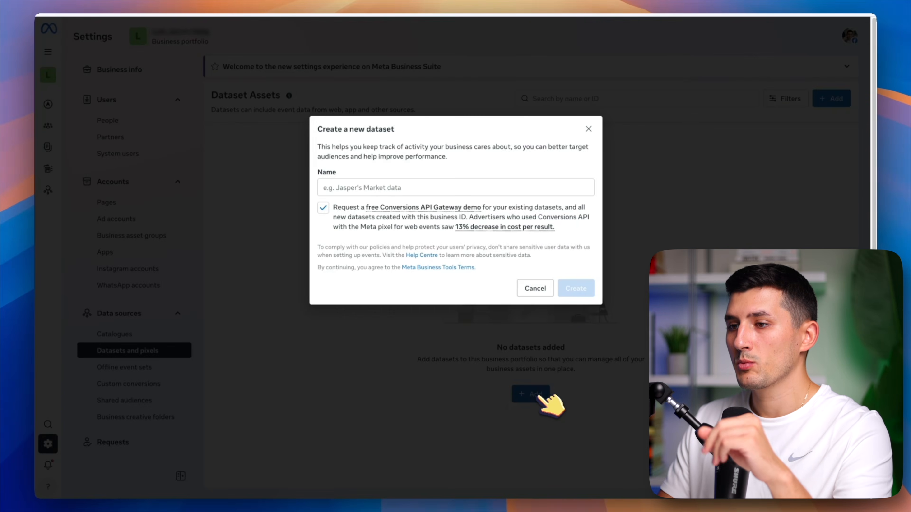
{"action": "left_click", "coordinate": [356, 188]}
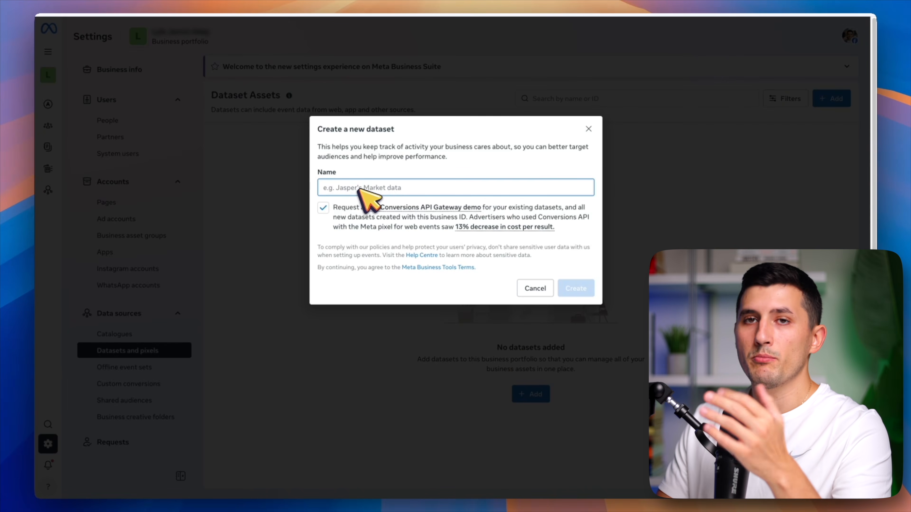
{"action": "type", "text": "First Dataset"}
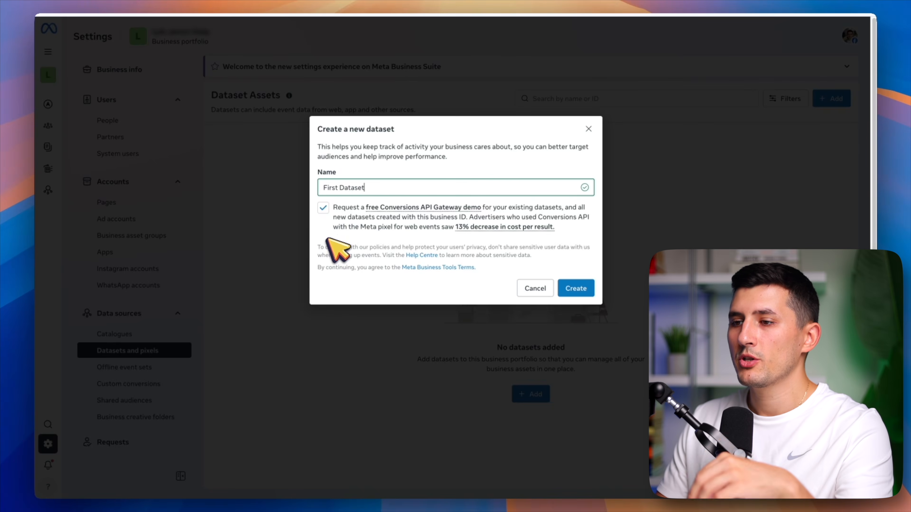
{"action": "left_click", "coordinate": [323, 208]}
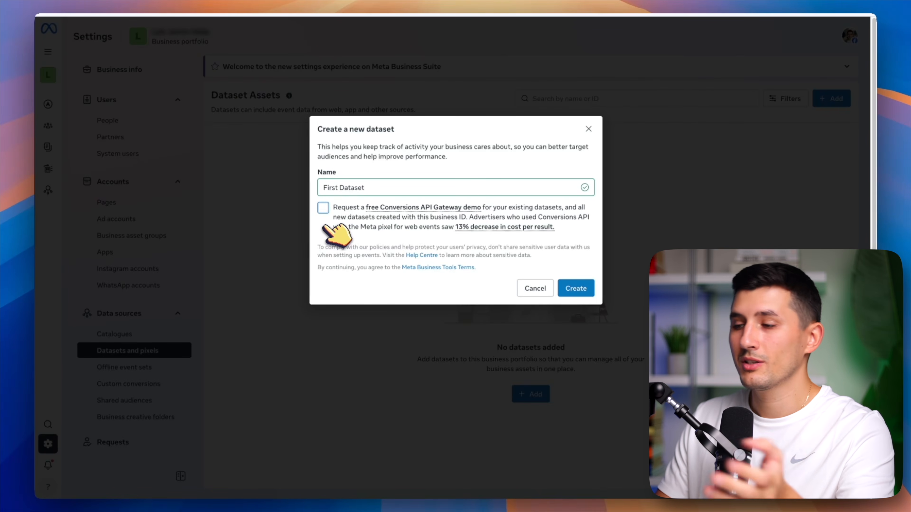
{"action": "left_click", "coordinate": [577, 288]}
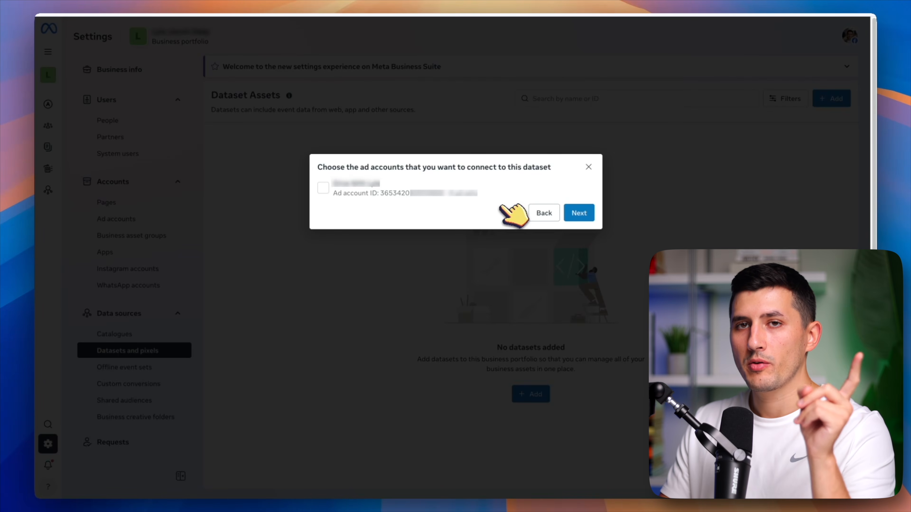
Connect the listed ad account to the new dataset and close the completion dialog
{"action": "left_click", "coordinate": [323, 187]}
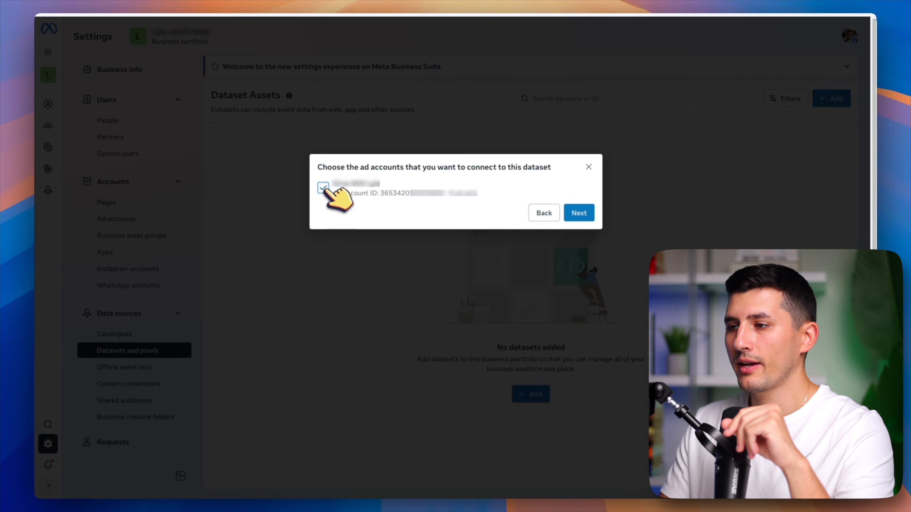
{"action": "left_click", "coordinate": [573, 215]}
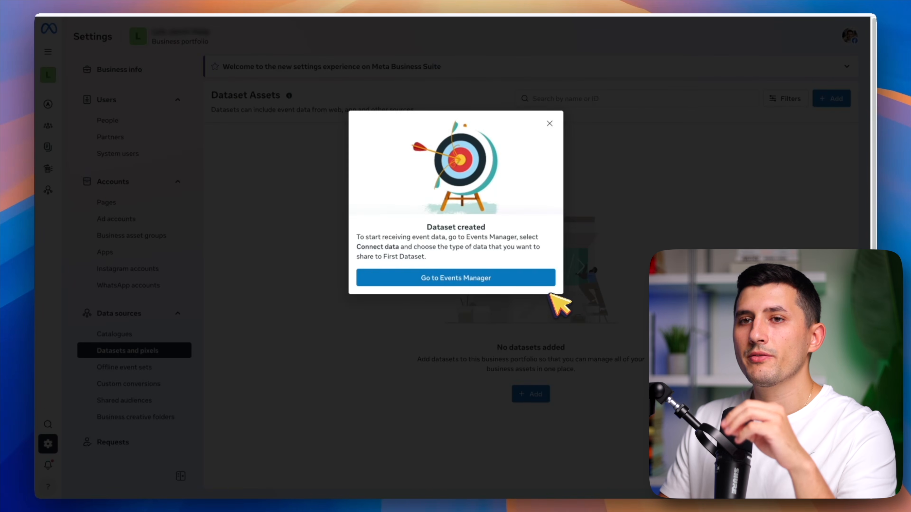
{"action": "left_click", "coordinate": [549, 124]}
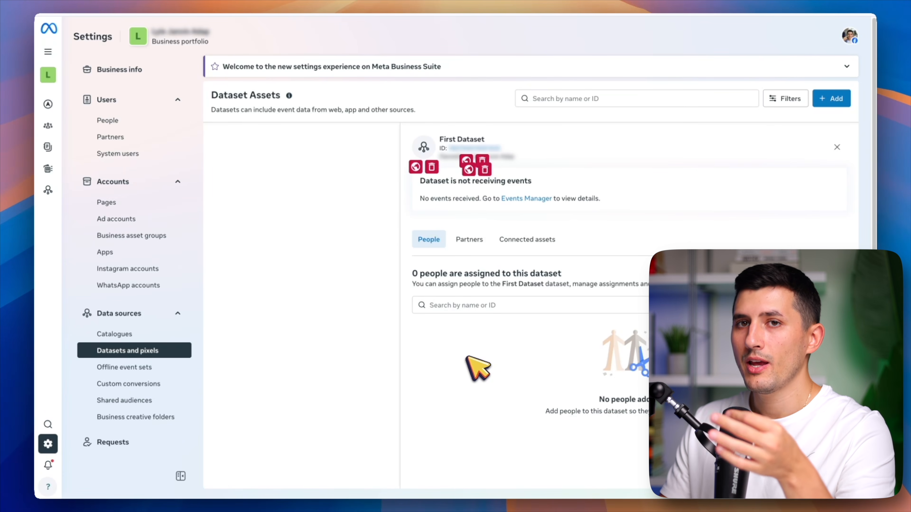
Assign your own user to First Dataset with the Manage events dataset full-control permission
{"action": "left_click", "coordinate": [816, 305]}
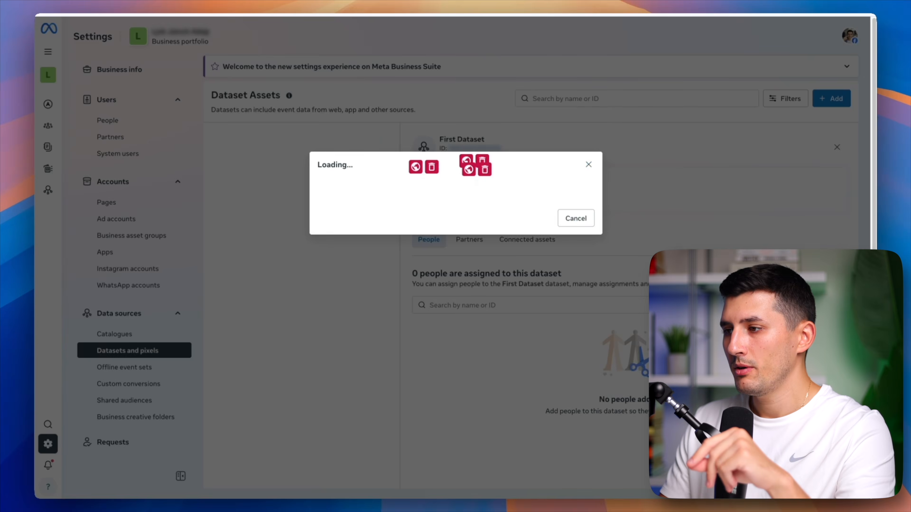
{"action": "left_click", "coordinate": [299, 233]}
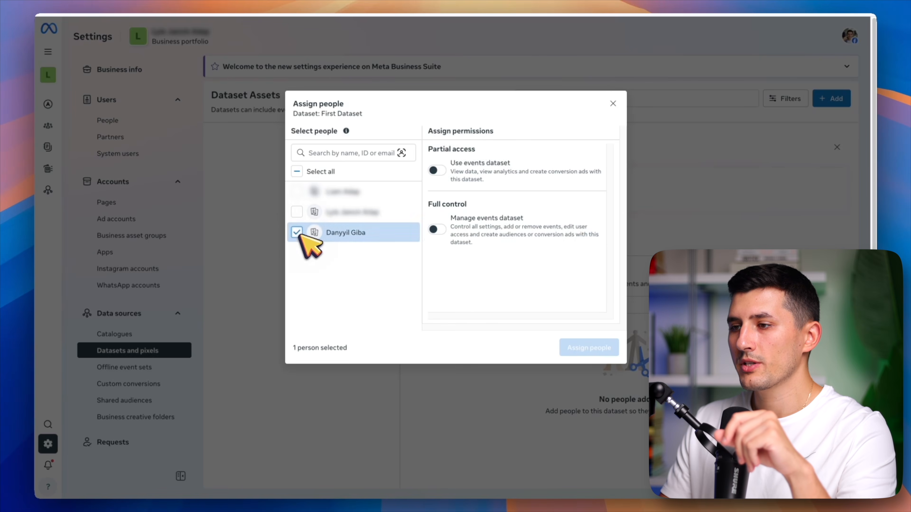
{"action": "left_click", "coordinate": [437, 230]}
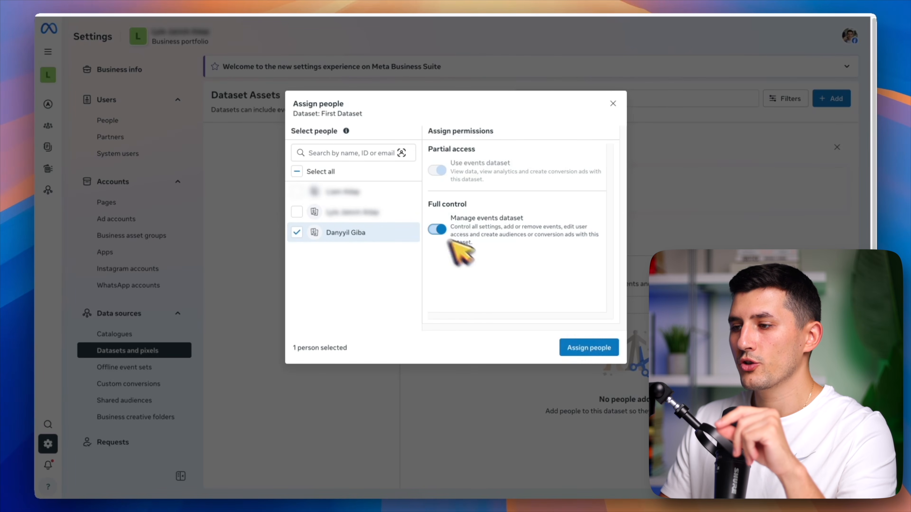
{"action": "left_click", "coordinate": [590, 351]}
{"action": "left_click", "coordinate": [585, 310]}
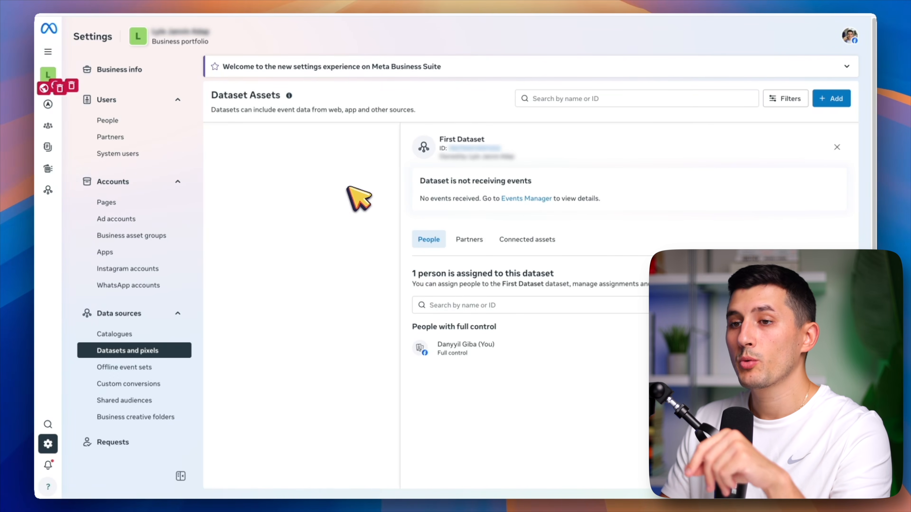
Switch to Events Manager, set up the Meta pixel for First Dataset with manual code installation, and copy the base code
{"action": "mouse_move", "coordinate": [42, 189]}
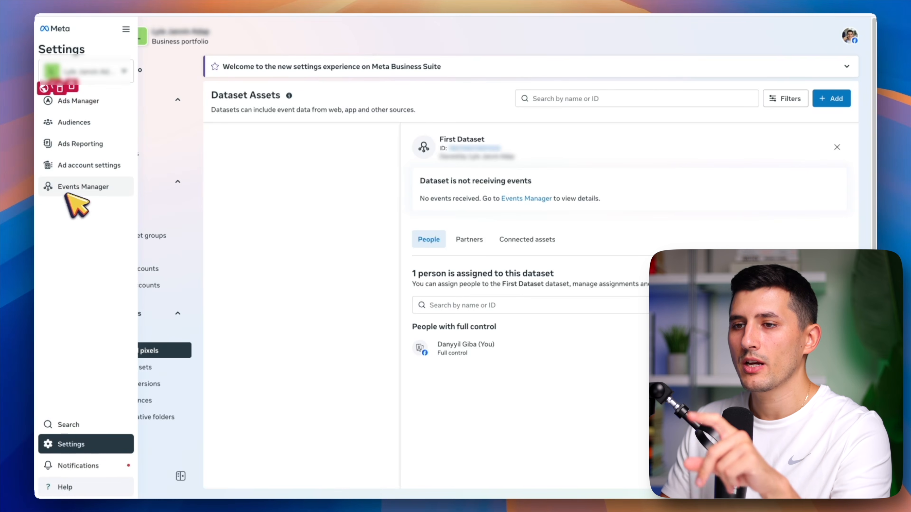
{"action": "left_click", "coordinate": [82, 188]}
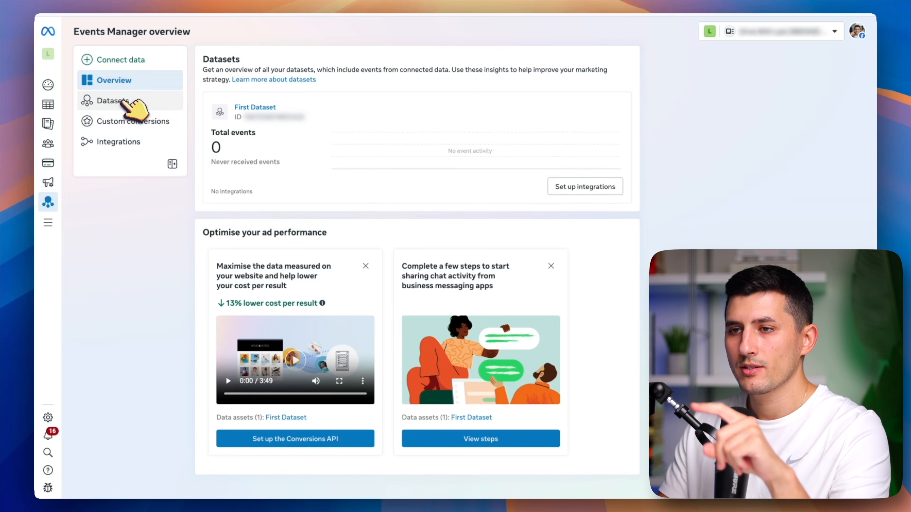
{"action": "left_click", "coordinate": [111, 101]}
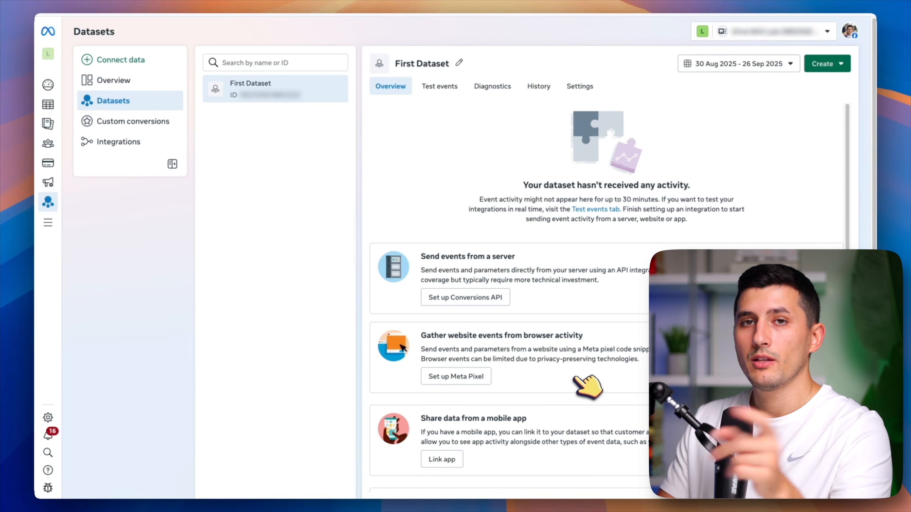
{"action": "left_click", "coordinate": [475, 379]}
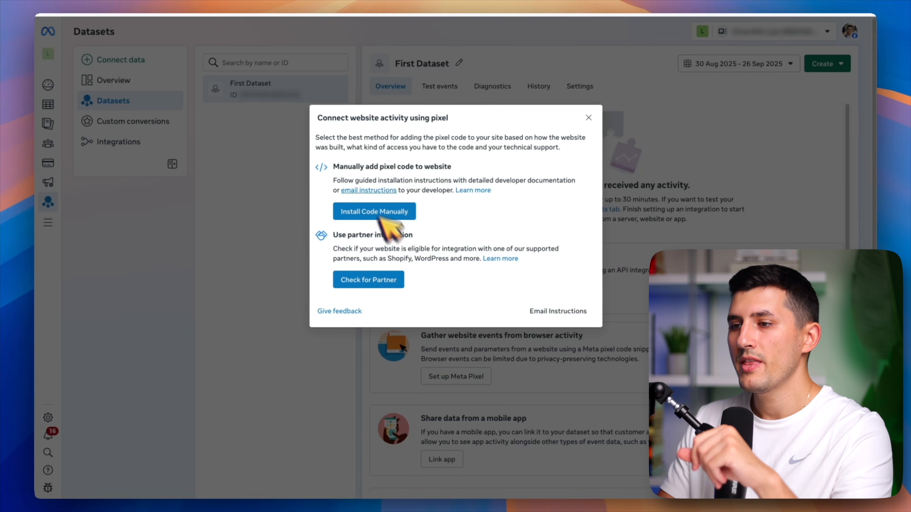
{"action": "left_click", "coordinate": [399, 214]}
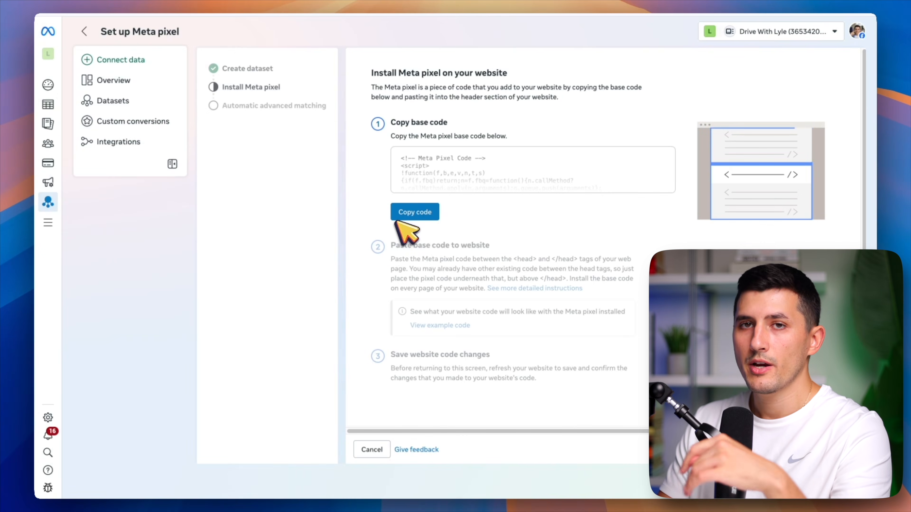
{"action": "left_click", "coordinate": [426, 215]}
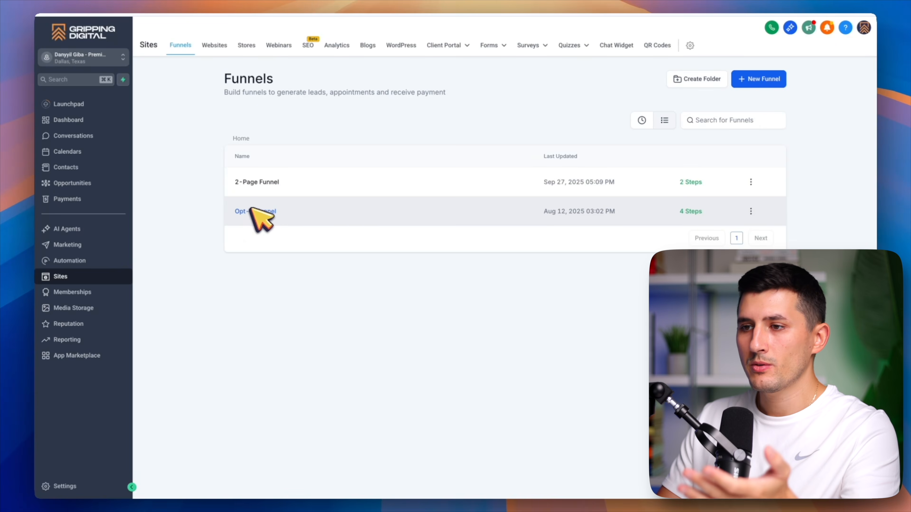
In GoHighLevel, paste the pixel base code as the head tracking code in the 2-Page Funnel's settings and save
{"action": "left_click", "coordinate": [271, 182]}
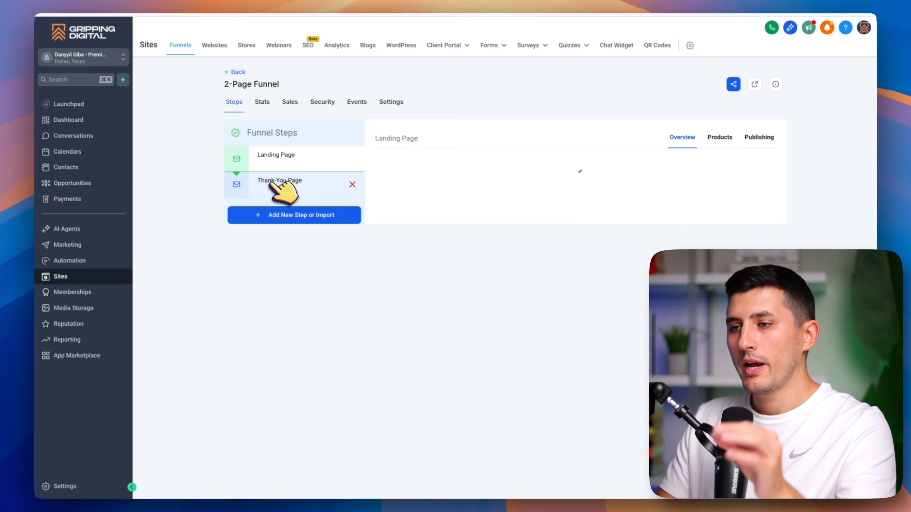
{"action": "left_click", "coordinate": [393, 102]}
{"action": "left_click", "coordinate": [296, 272]}
{"action": "left_click_drag", "start_coordinate": [239, 243], "coordinate": [299, 245]}
{"action": "left_click", "coordinate": [286, 261]}
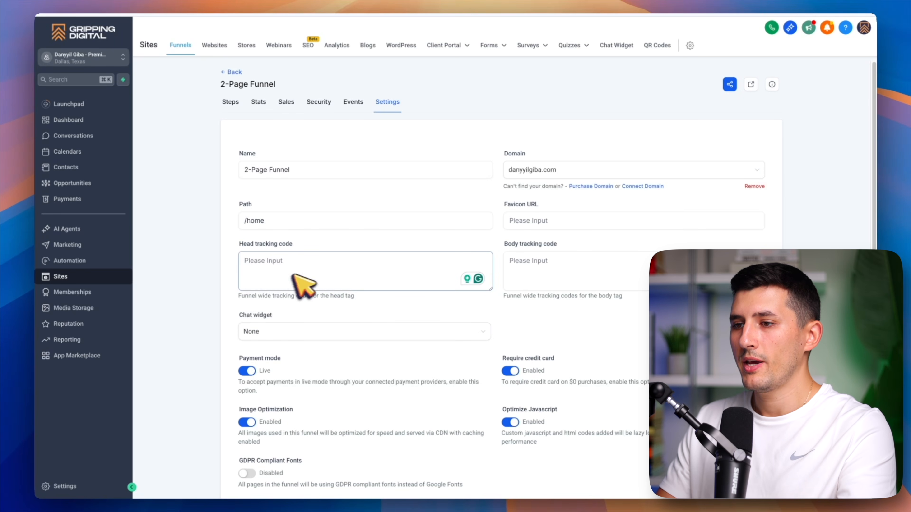
{"action": "key", "text": "super+v"}
{"action": "scroll", "coordinate": [793, 262], "scroll_direction": "down", "scroll_amount": 3}
{"action": "left_click", "coordinate": [753, 435]}
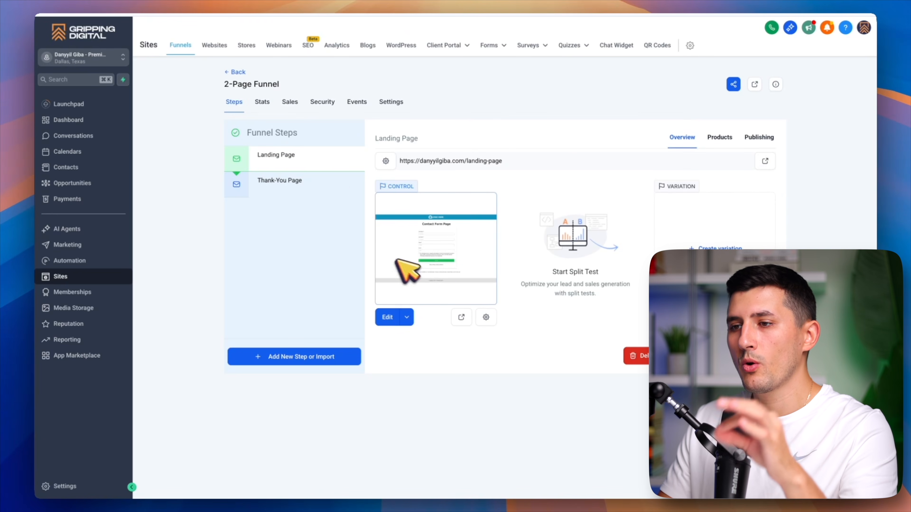
Put the Meta pixel code in the Thank-You Page's header tracking with the tracked event set to Lead, and save
{"action": "left_click", "coordinate": [305, 185]}
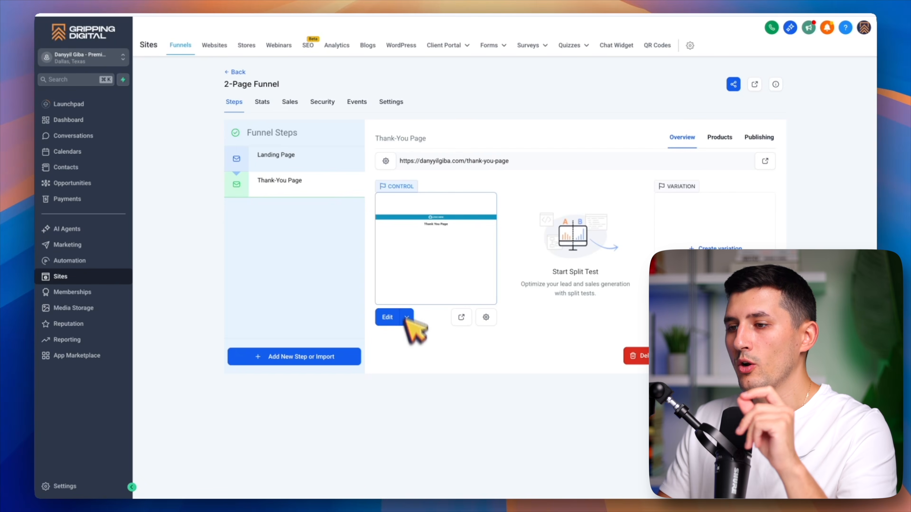
{"action": "left_click", "coordinate": [395, 317]}
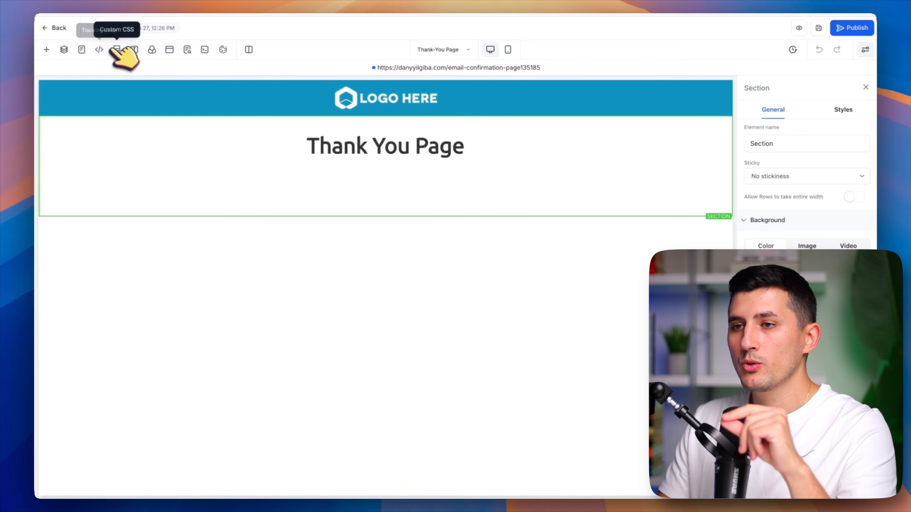
{"action": "left_click", "coordinate": [116, 51]}
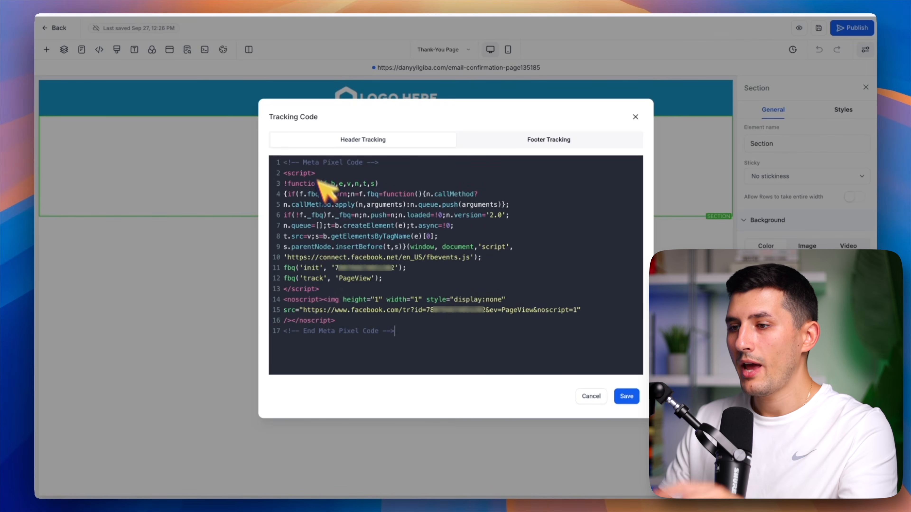
{"action": "double_click", "coordinate": [355, 279]}
{"action": "type", "text": "Lead"}
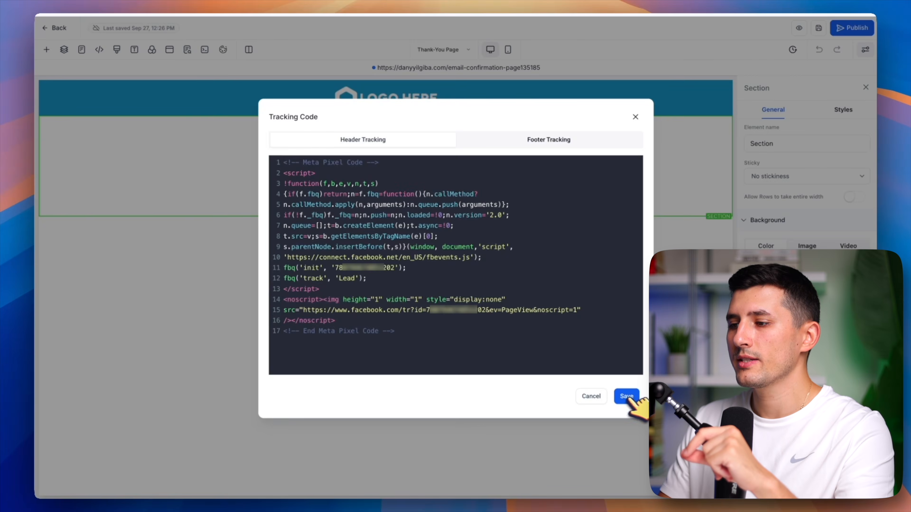
{"action": "left_click", "coordinate": [628, 393]}
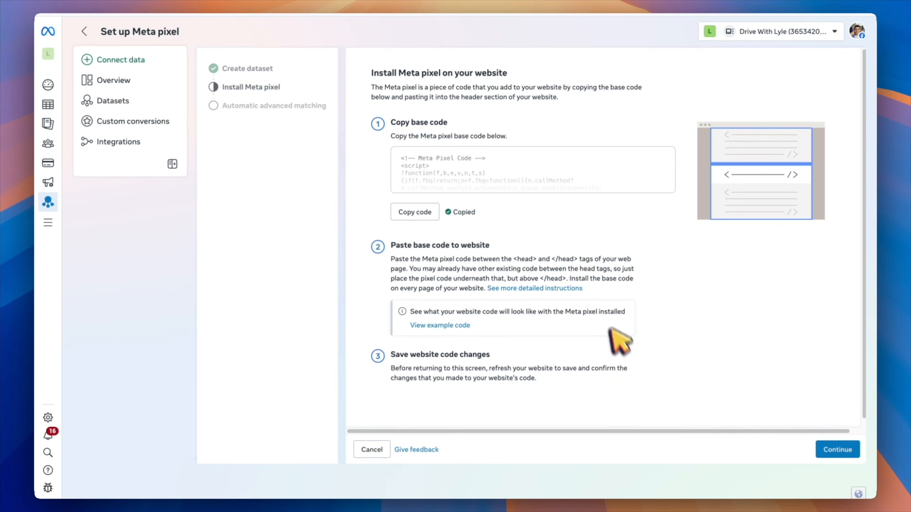
Back in Events Manager, turn on automatic advanced matching with all customer information fields and finish the Meta pixel setup
{"action": "left_click", "coordinate": [839, 450]}
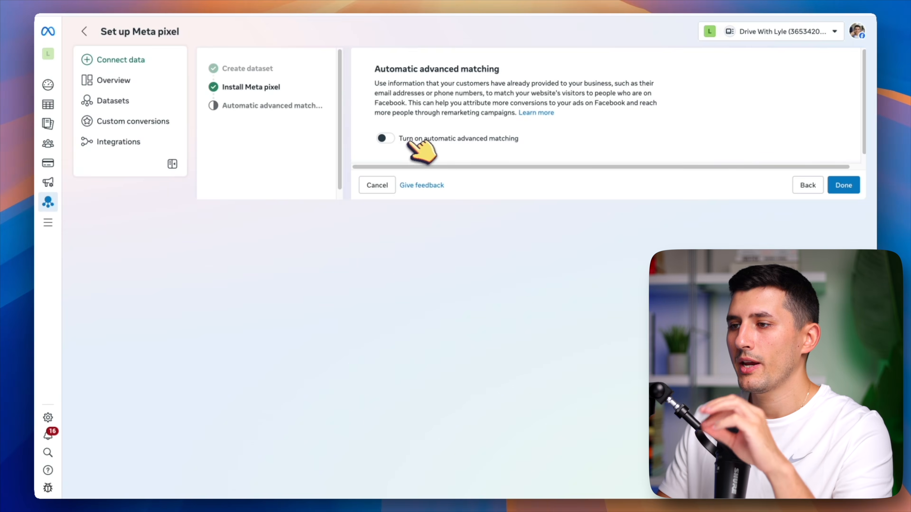
{"action": "left_click", "coordinate": [387, 138]}
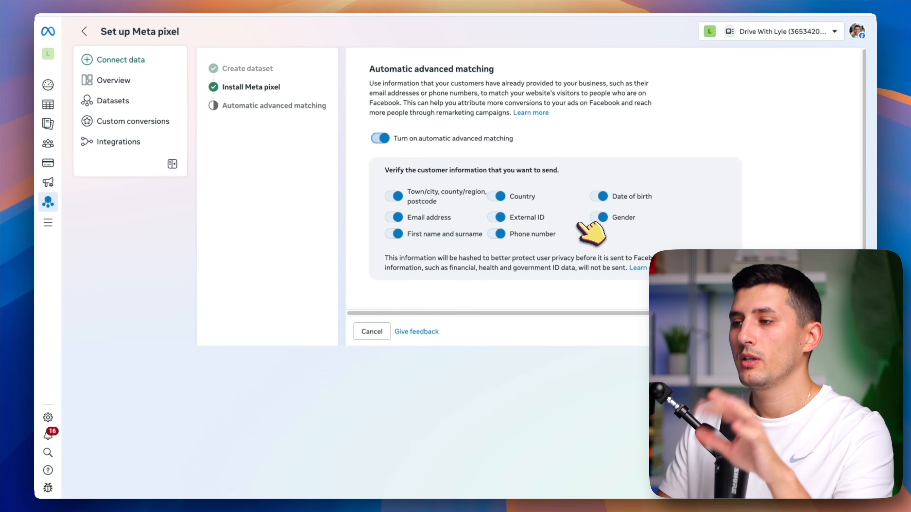
{"action": "left_click", "coordinate": [850, 332]}
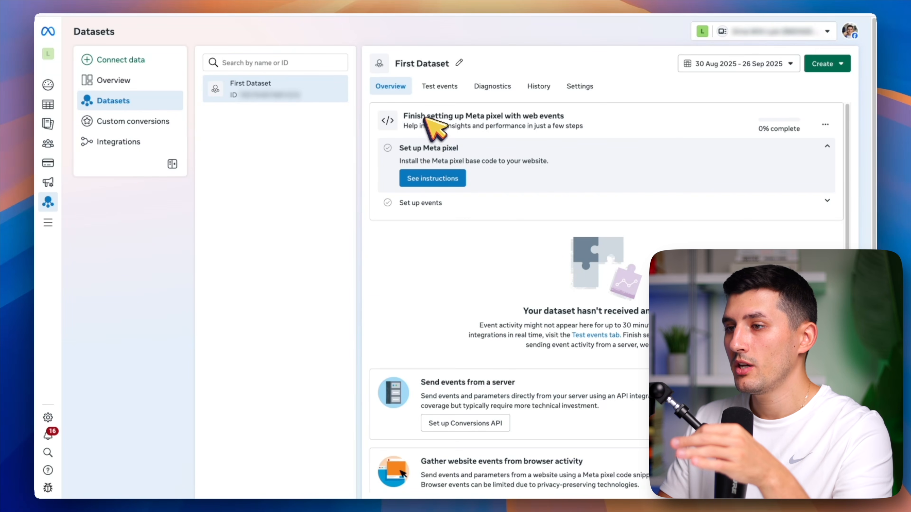
{"action": "left_click_drag", "start_coordinate": [425, 116], "coordinate": [576, 117]}
{"action": "left_click", "coordinate": [578, 116]}
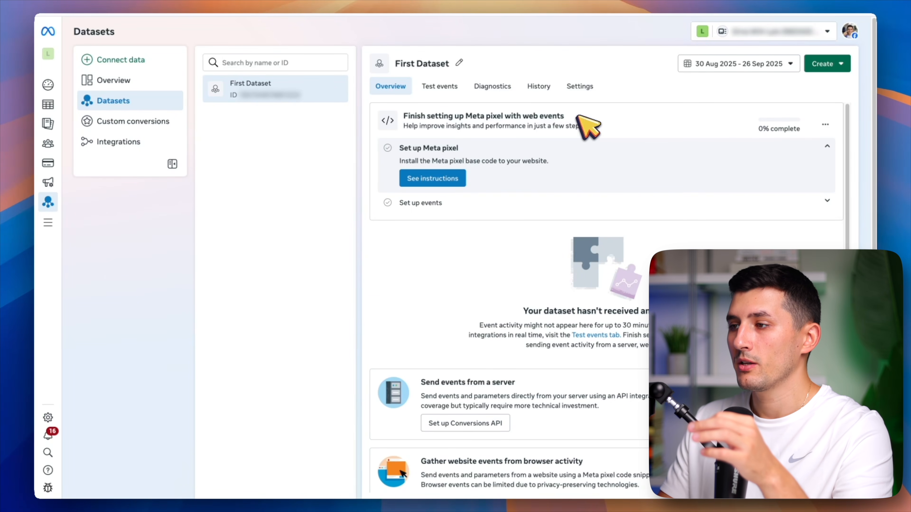
{"action": "left_click_drag", "start_coordinate": [741, 127], "coordinate": [810, 132]}
{"action": "left_click", "coordinate": [806, 132]}
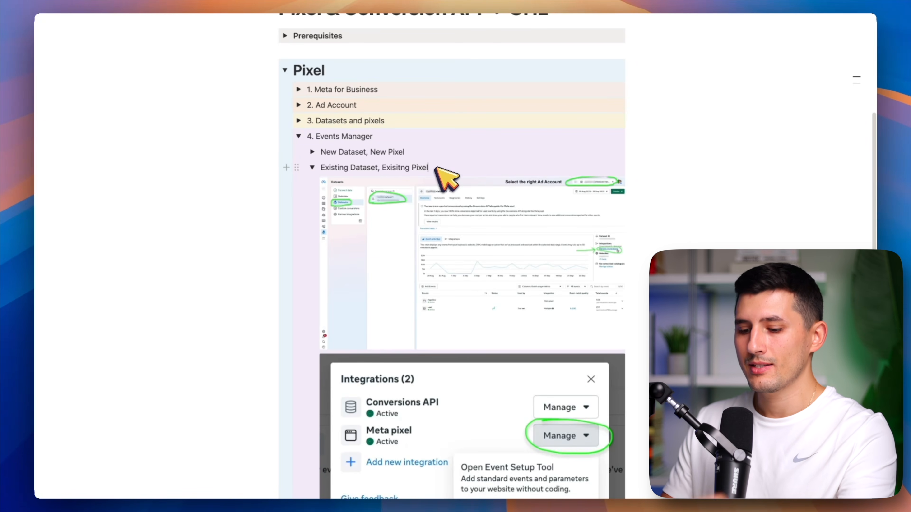
{"action": "left_click_drag", "start_coordinate": [321, 169], "coordinate": [449, 171]}
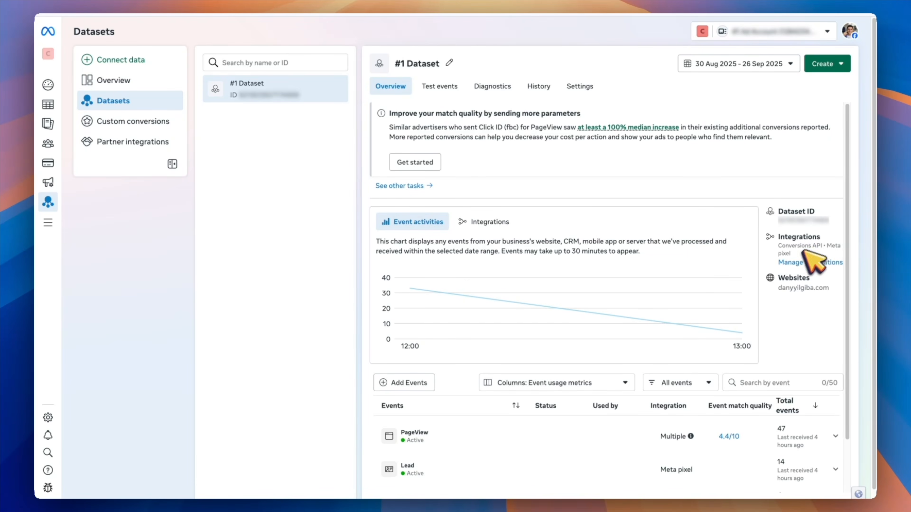
View the integrations of #1 Dataset and choose to install its Meta pixel on a new website
{"action": "left_click", "coordinate": [818, 263]}
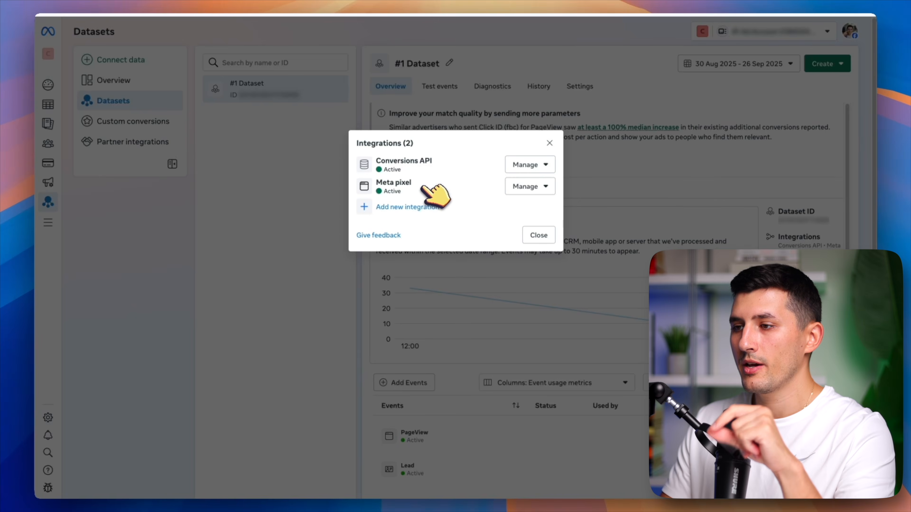
{"action": "left_click", "coordinate": [534, 187]}
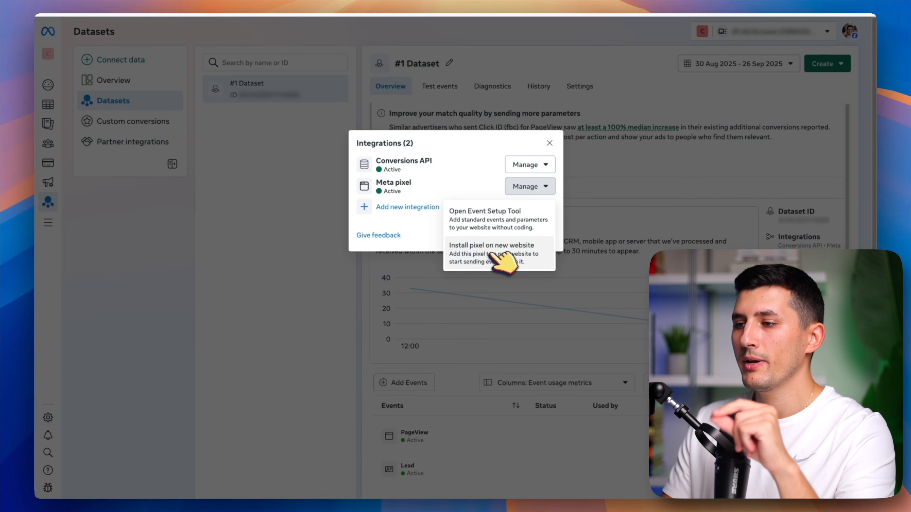
{"action": "left_click", "coordinate": [511, 261]}
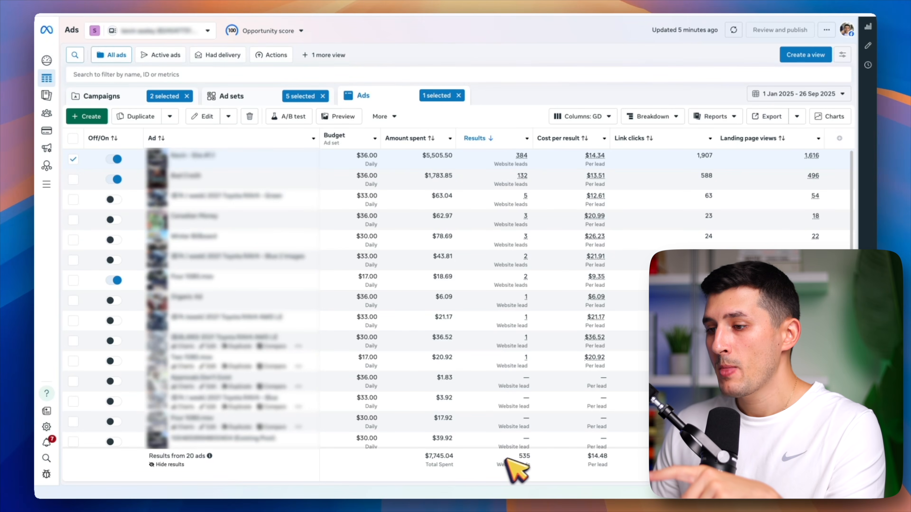
Switch to Ads Manager and examine the total website leads for the ads in two ad accounts
{"action": "left_click_drag", "start_coordinate": [519, 457], "coordinate": [532, 457]}
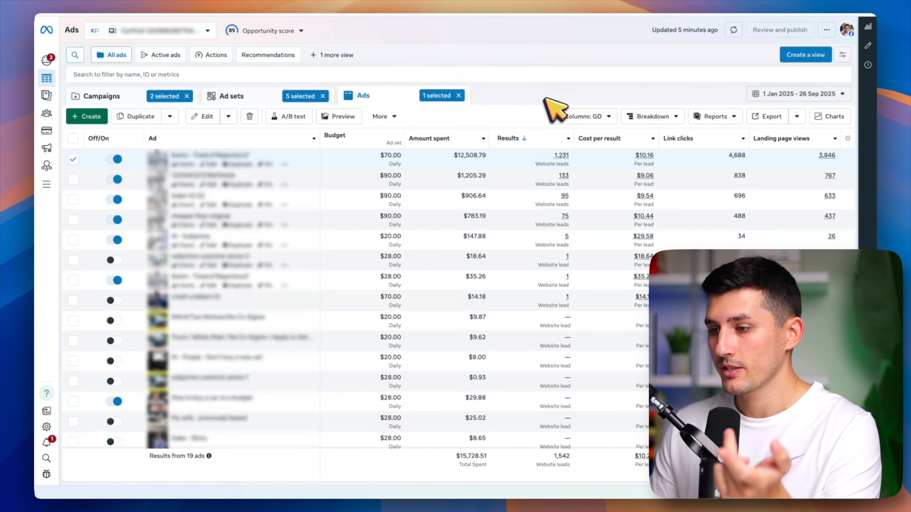
{"action": "mouse_move", "coordinate": [572, 460]}
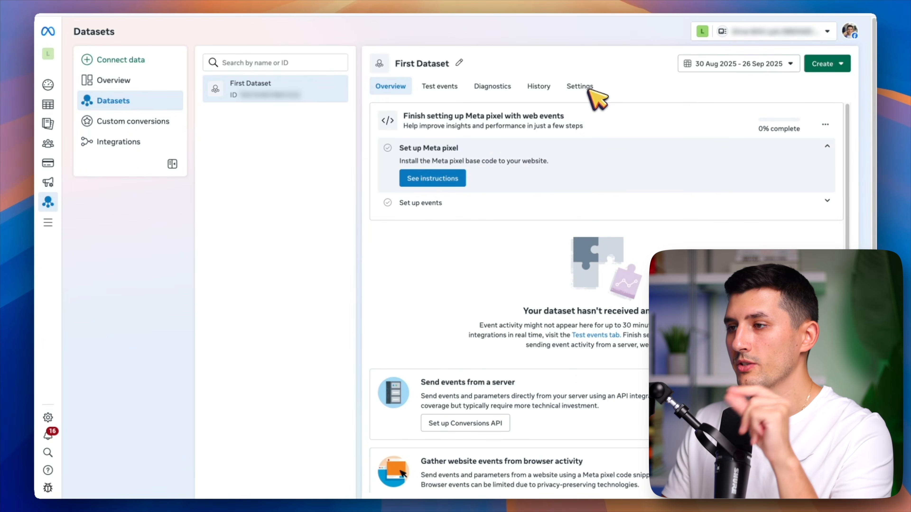
In Events Manager, generate a Conversions API access token for First Dataset through direct integration with the Dataset Quality API
{"action": "left_click", "coordinate": [597, 86]}
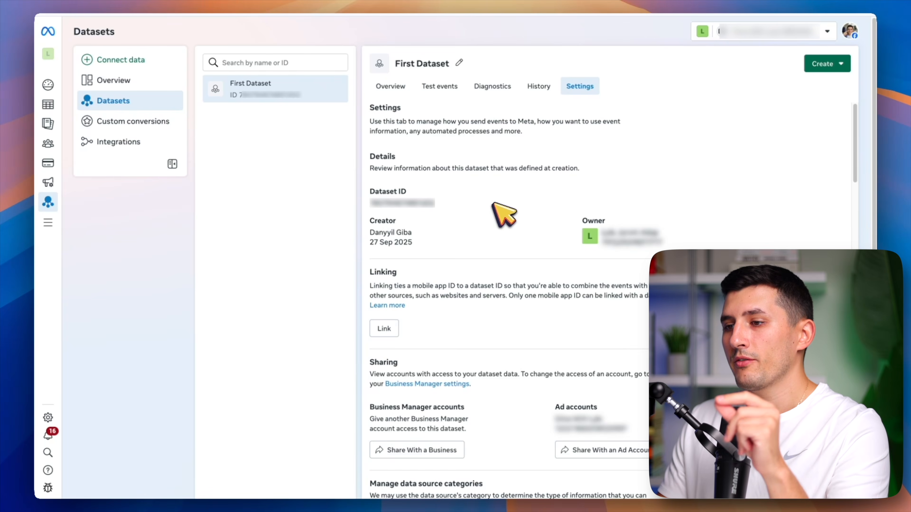
{"action": "scroll", "coordinate": [494, 205], "scroll_direction": "down", "scroll_amount": 20}
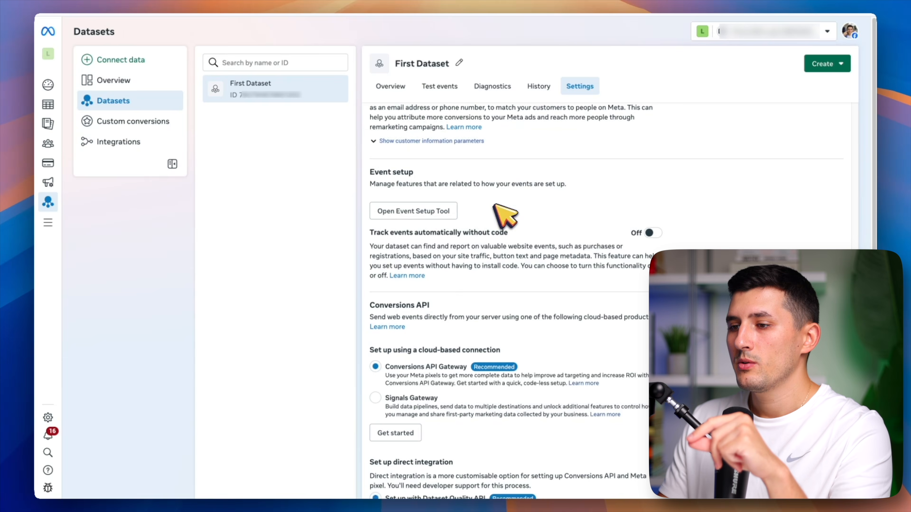
{"action": "scroll", "coordinate": [423, 264], "scroll_direction": "down", "scroll_amount": 3}
{"action": "scroll", "coordinate": [413, 287], "scroll_direction": "down", "scroll_amount": 2}
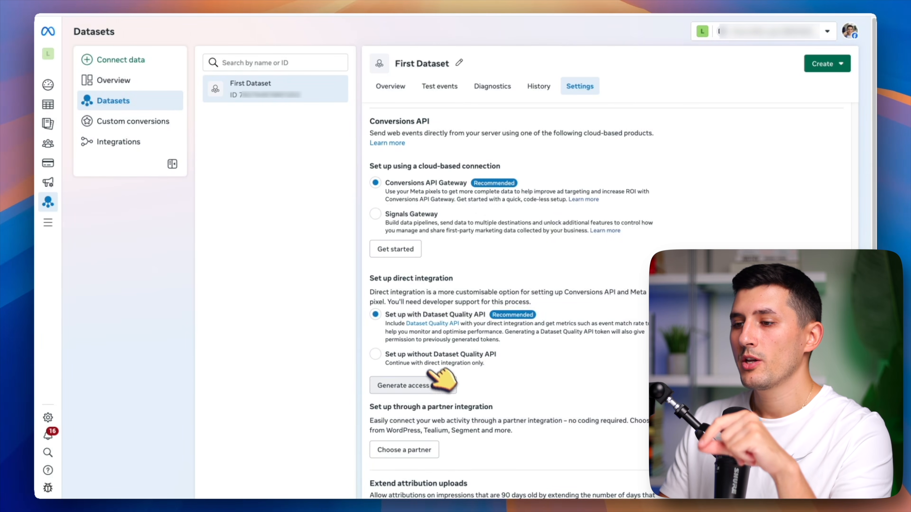
{"action": "left_click", "coordinate": [445, 386]}
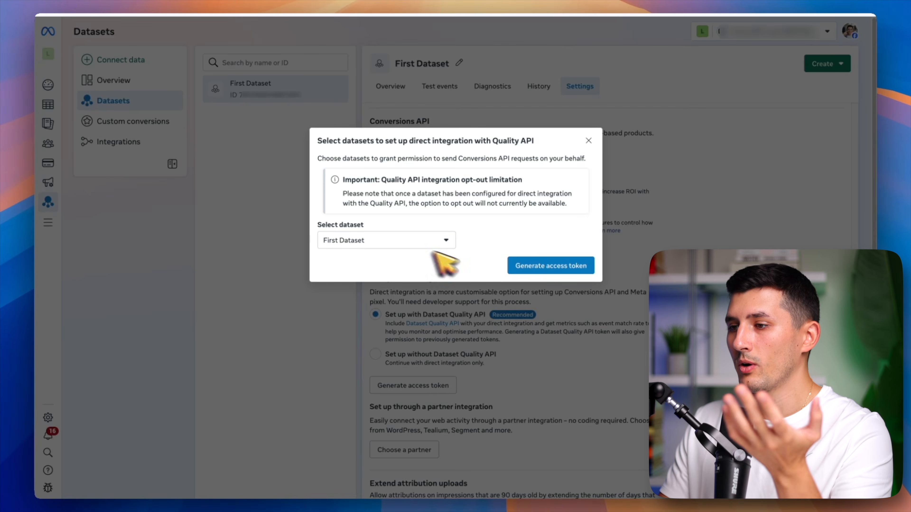
{"action": "left_click", "coordinate": [560, 266]}
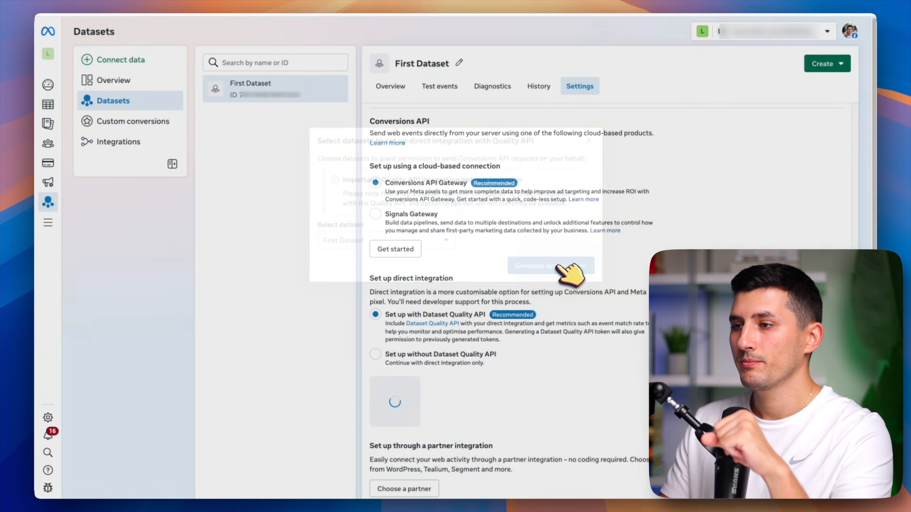
{"action": "mouse_move", "coordinate": [557, 422]}
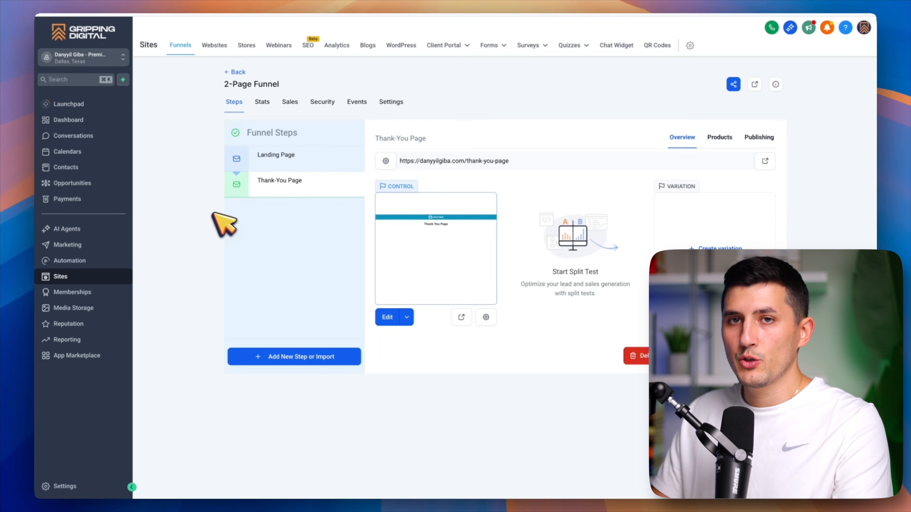
In GoHighLevel, add a funnel-level pageview event to the 2-Page Funnel with the pixel ID and the Conversions API access token, and save
{"action": "left_click", "coordinate": [356, 102]}
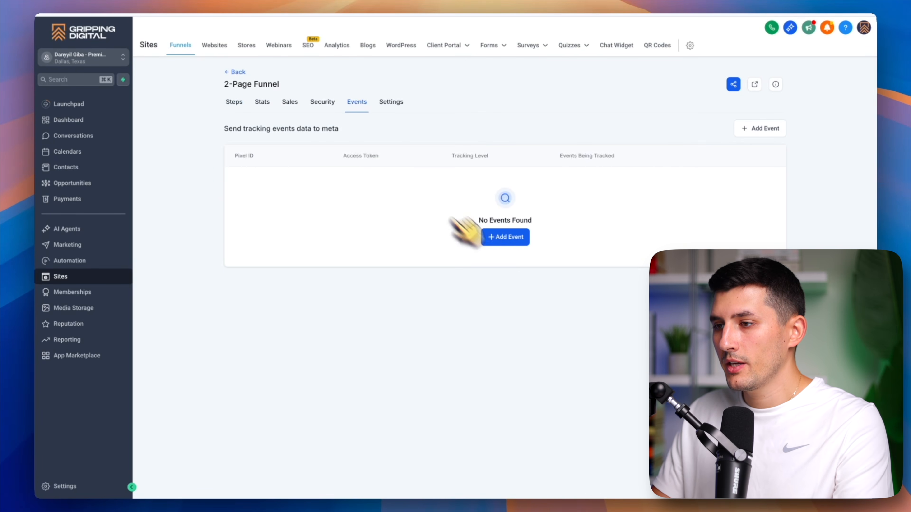
{"action": "left_click", "coordinate": [519, 239]}
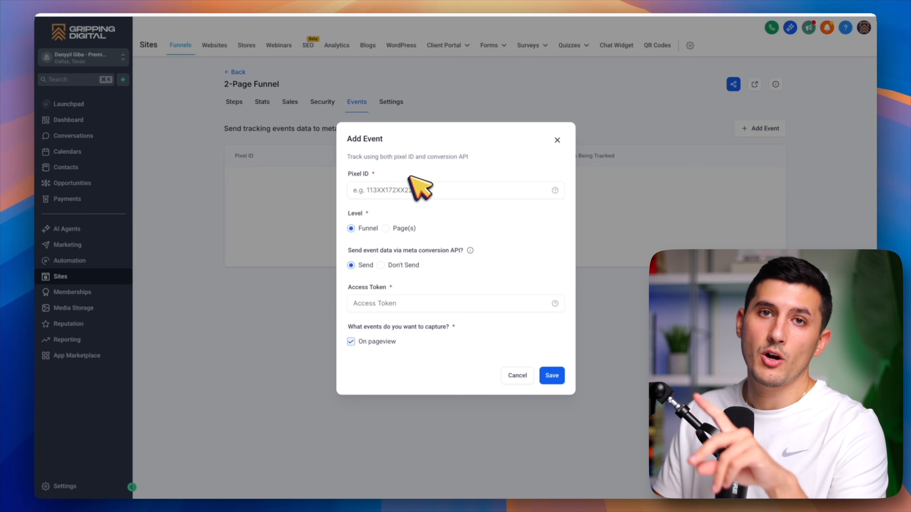
{"action": "left_click", "coordinate": [402, 190]}
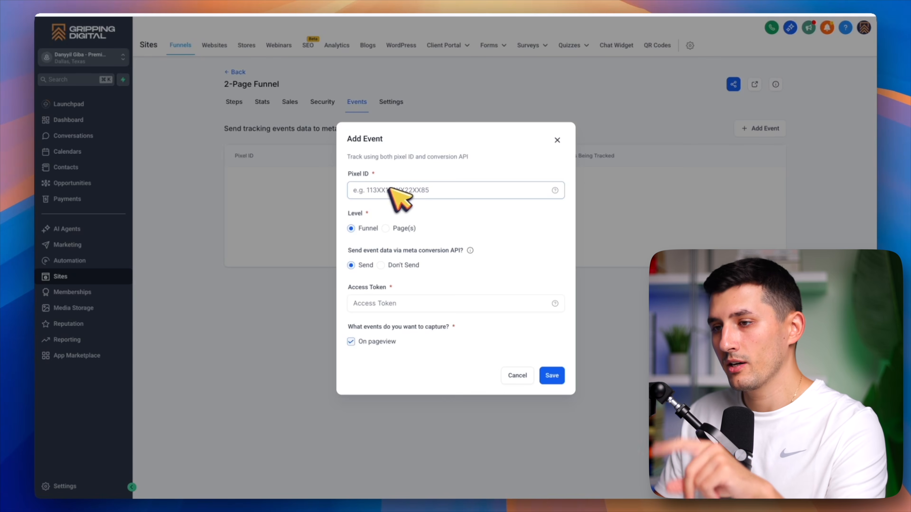
{"action": "left_click", "coordinate": [392, 304]}
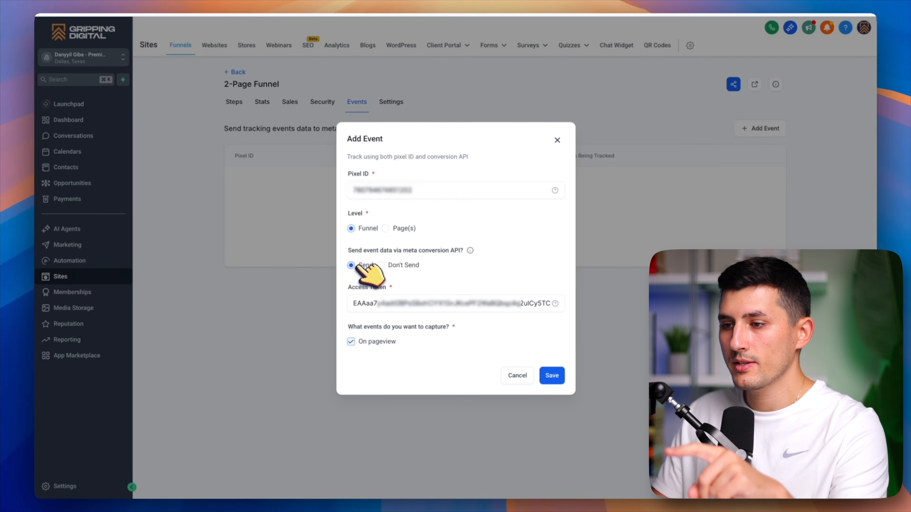
{"action": "left_click", "coordinate": [351, 341]}
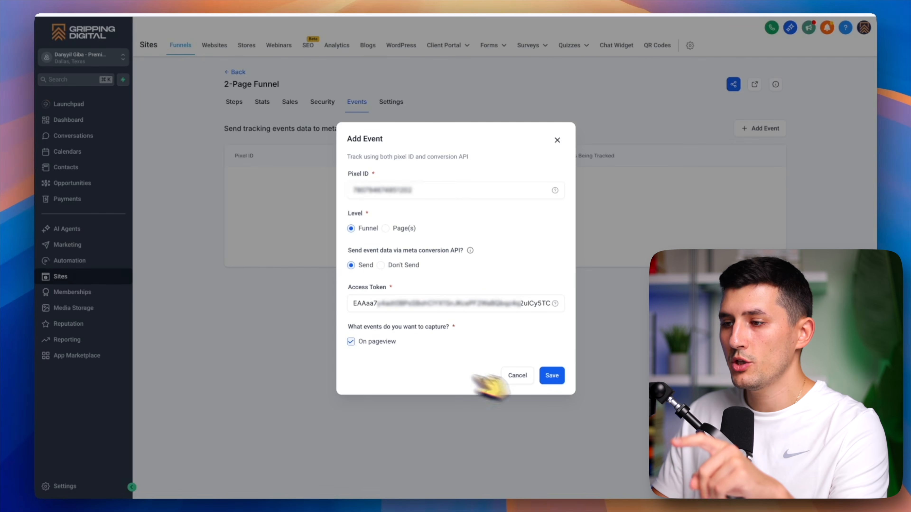
{"action": "left_click", "coordinate": [554, 375]}
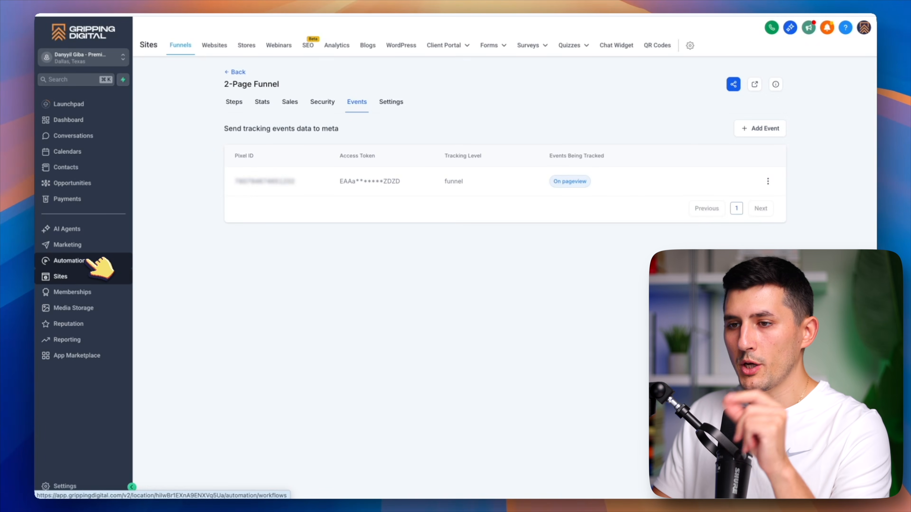
Create an automation workflow from scratch and name it Facebook API
{"action": "left_click", "coordinate": [96, 265]}
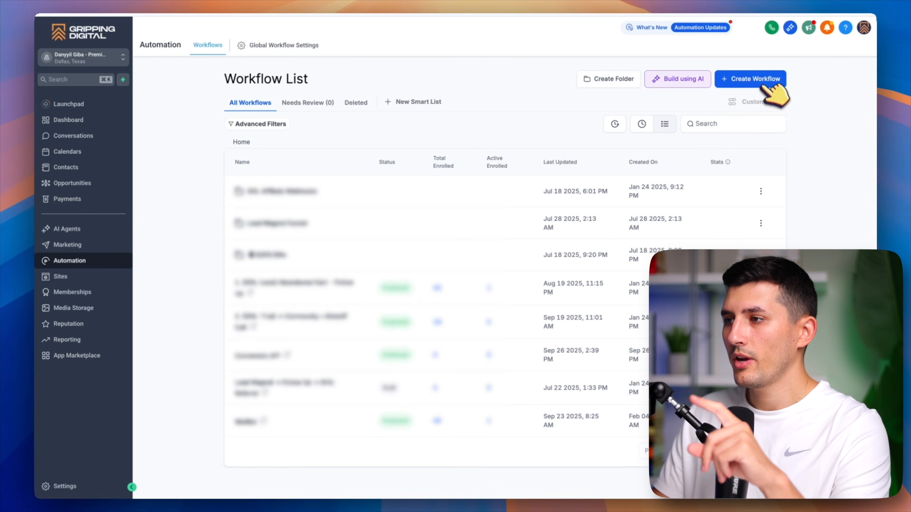
{"action": "left_click", "coordinate": [776, 82]}
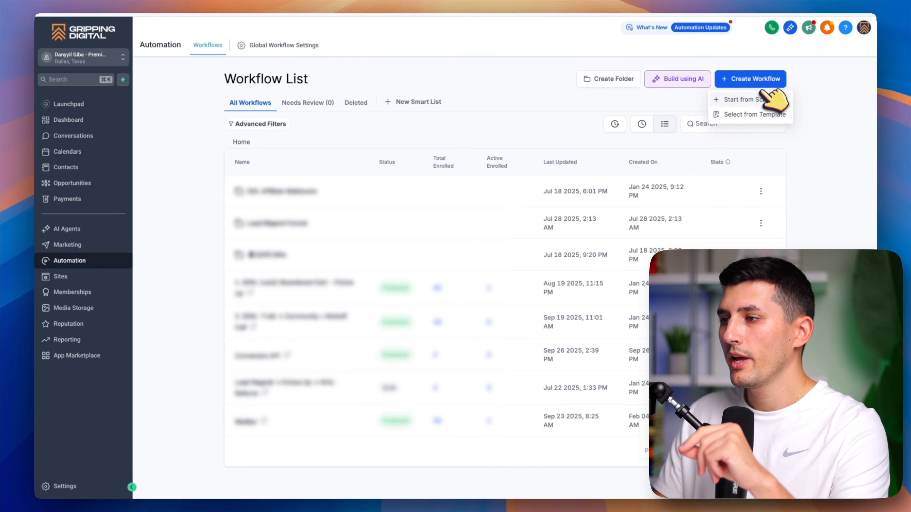
{"action": "left_click", "coordinate": [765, 100]}
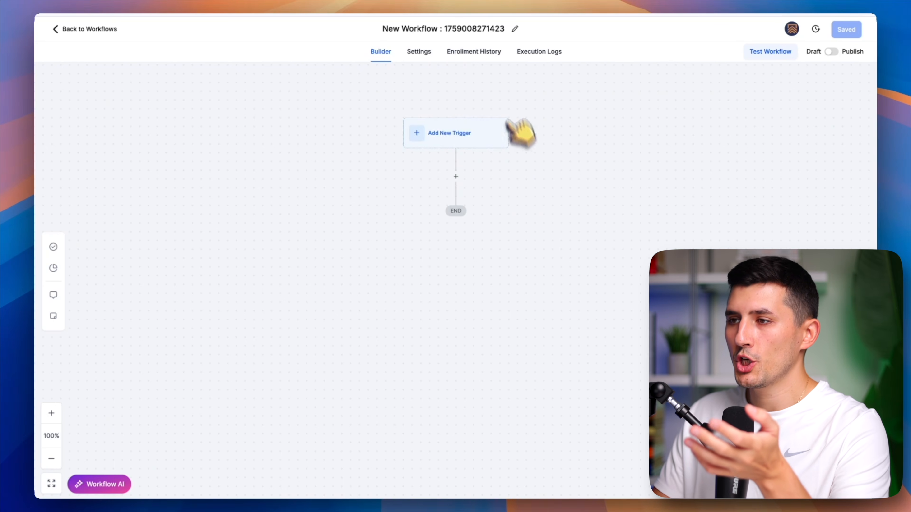
{"action": "left_click", "coordinate": [486, 29]}
{"action": "key", "text": "super+a"}
{"action": "type", "text": "Facebook API"}
{"action": "key", "text": "Return"}
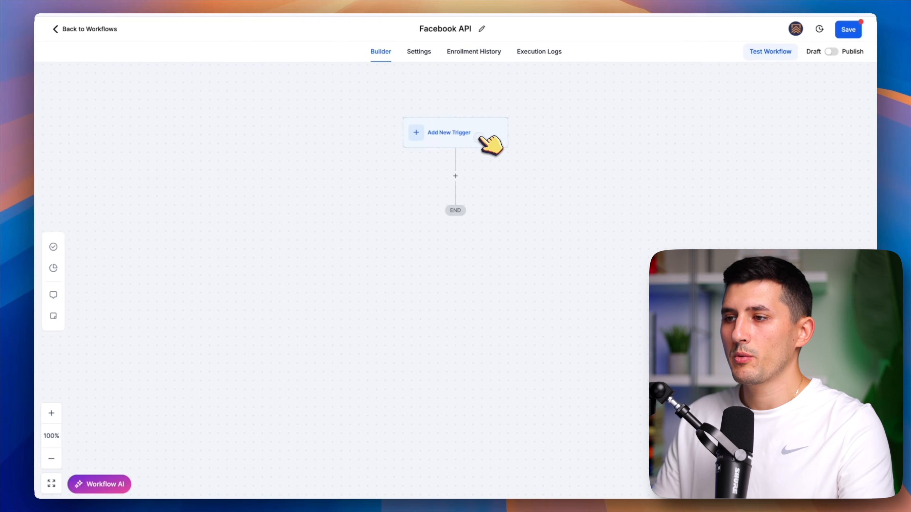
Add a Form Submitted trigger filtered to Form 1 to the workflow and save the trigger
{"action": "left_click", "coordinate": [468, 132]}
{"action": "left_click", "coordinate": [712, 123]}
{"action": "type", "text": "for"}
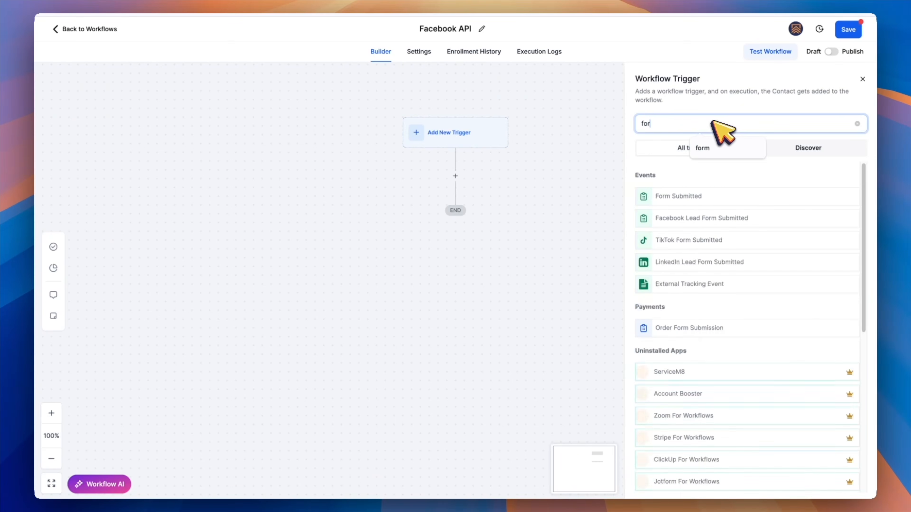
{"action": "left_click", "coordinate": [679, 197]}
{"action": "left_click", "coordinate": [520, 209]}
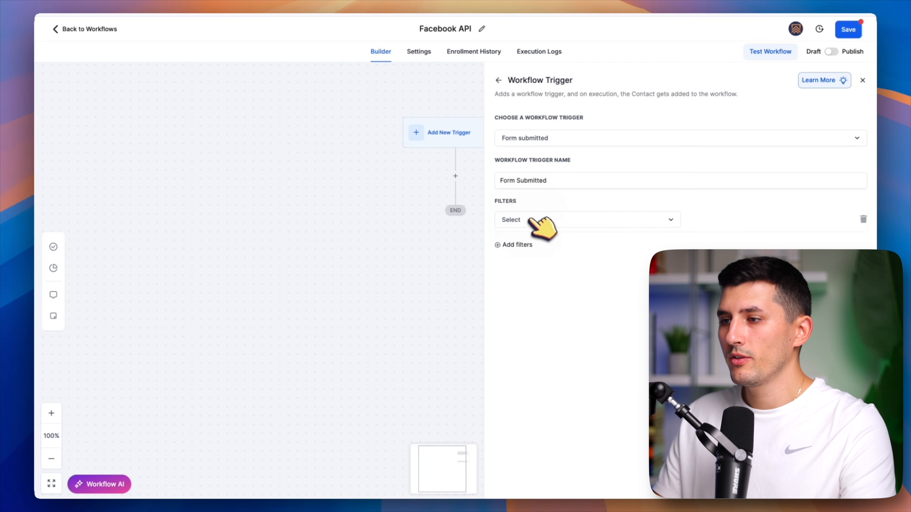
{"action": "left_click", "coordinate": [534, 223]}
{"action": "left_click", "coordinate": [527, 280]}
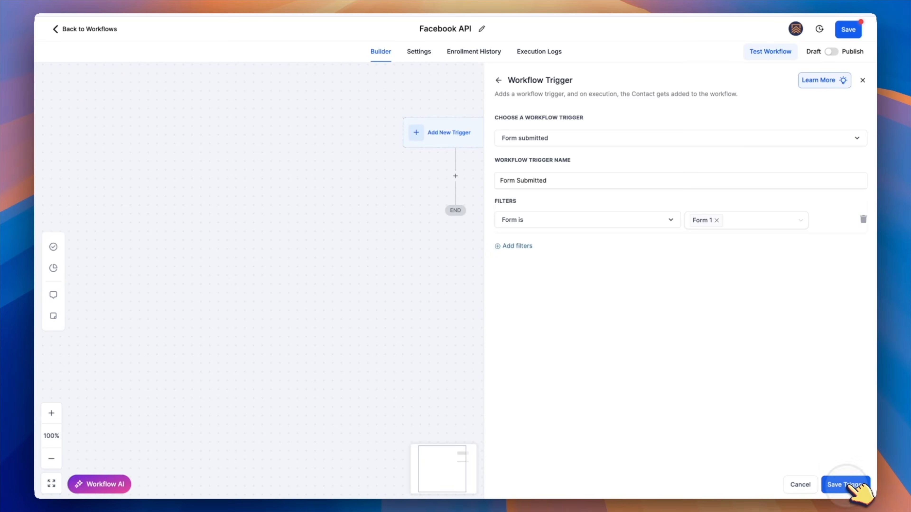
{"action": "left_click", "coordinate": [849, 485]}
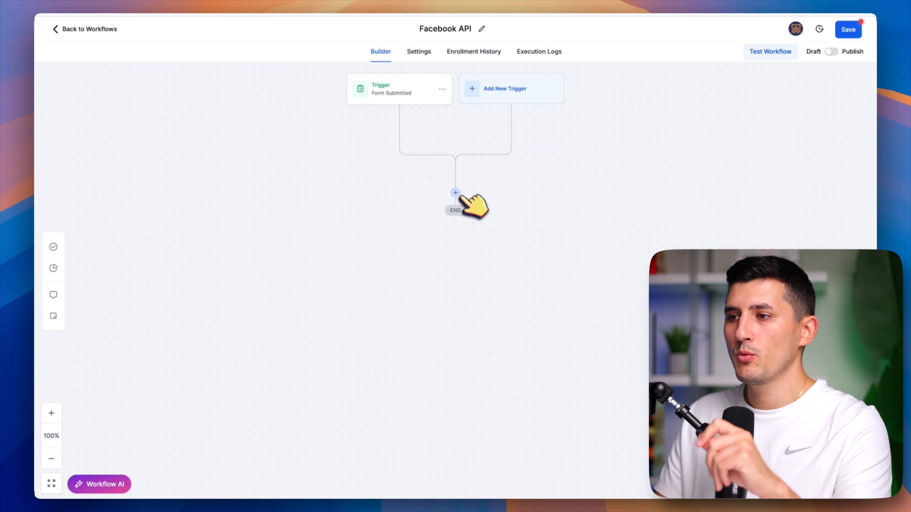
Add a Meta Conversion API action below the trigger with the event type Funnel Event
{"action": "left_click", "coordinate": [455, 193]}
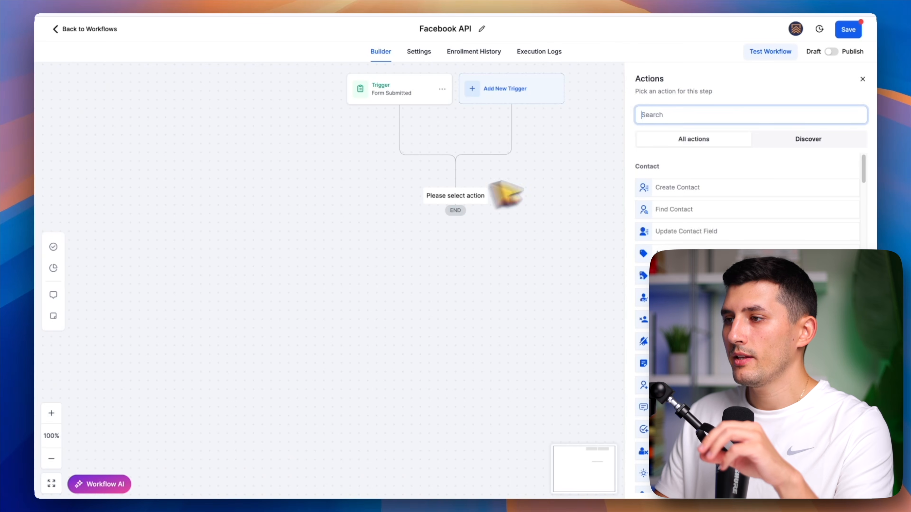
{"action": "left_click", "coordinate": [655, 116]}
{"action": "type", "text": "api"}
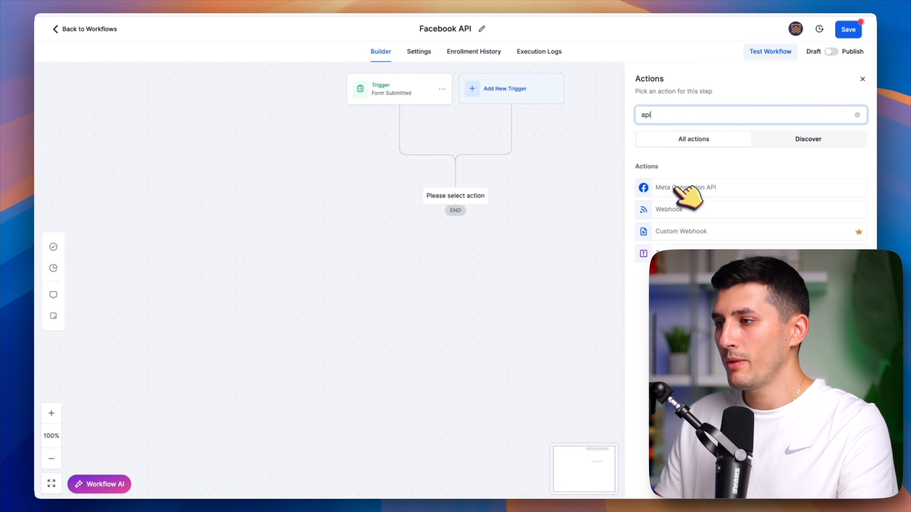
{"action": "left_click", "coordinate": [696, 187]}
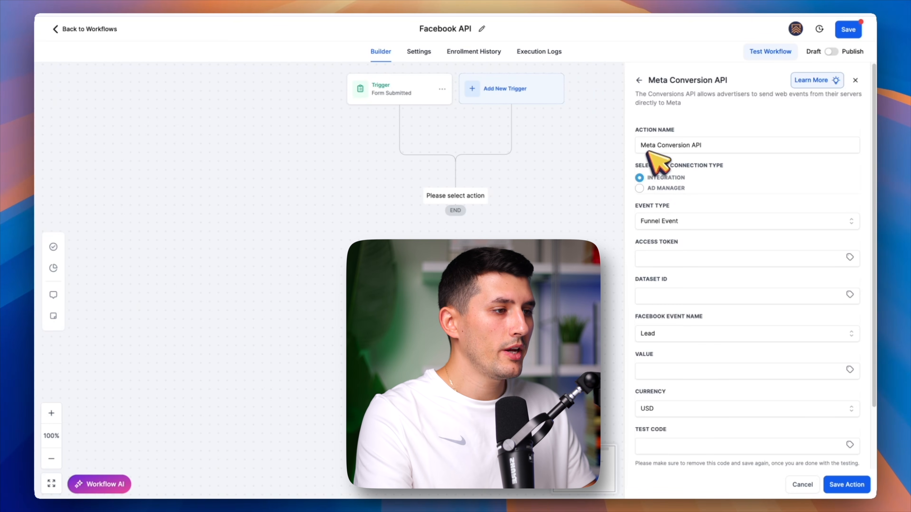
{"action": "left_click", "coordinate": [672, 222]}
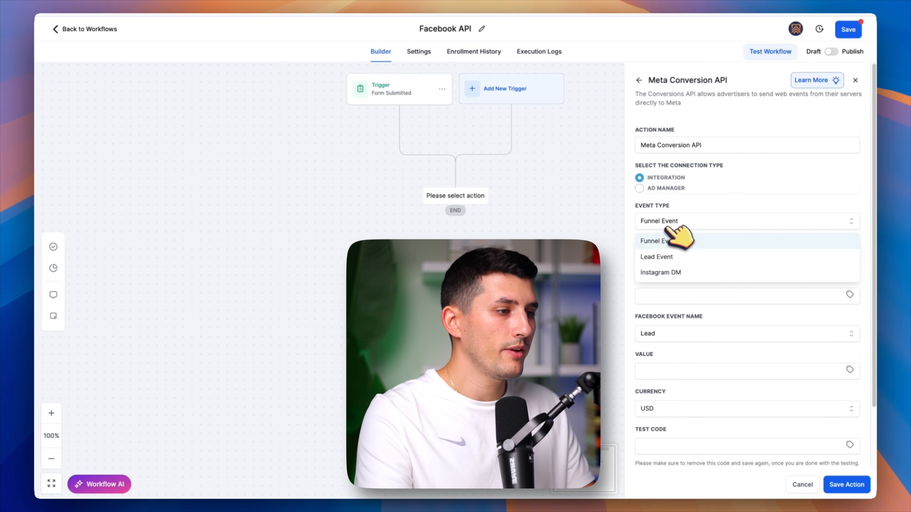
{"action": "left_click", "coordinate": [668, 241]}
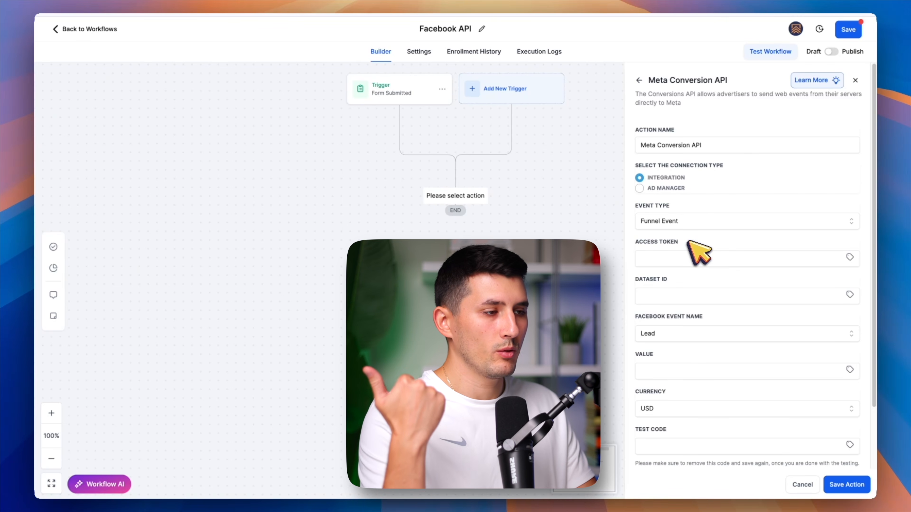
Enter the access token and dataset ID in the Meta Conversion API action and save the action
{"action": "left_click", "coordinate": [672, 261]}
{"action": "key", "text": "super+v"}
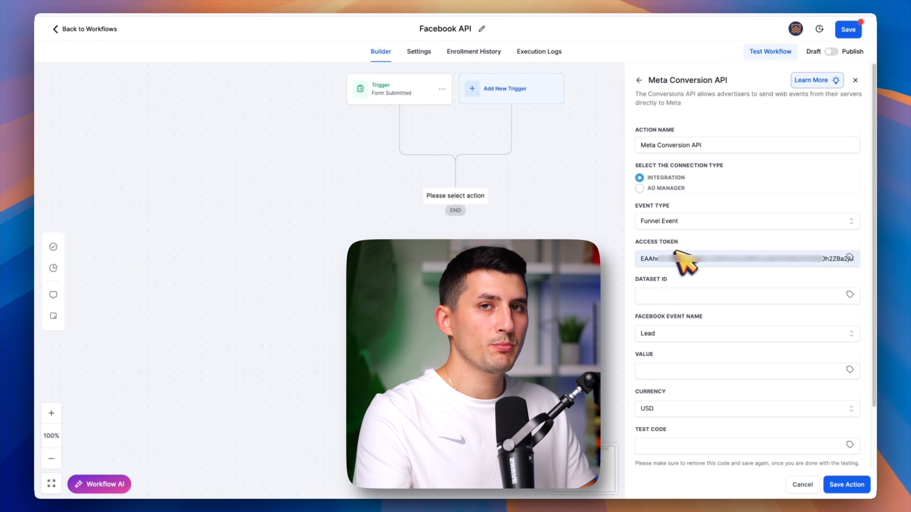
{"action": "left_click", "coordinate": [683, 294]}
{"action": "key", "text": "super+v"}
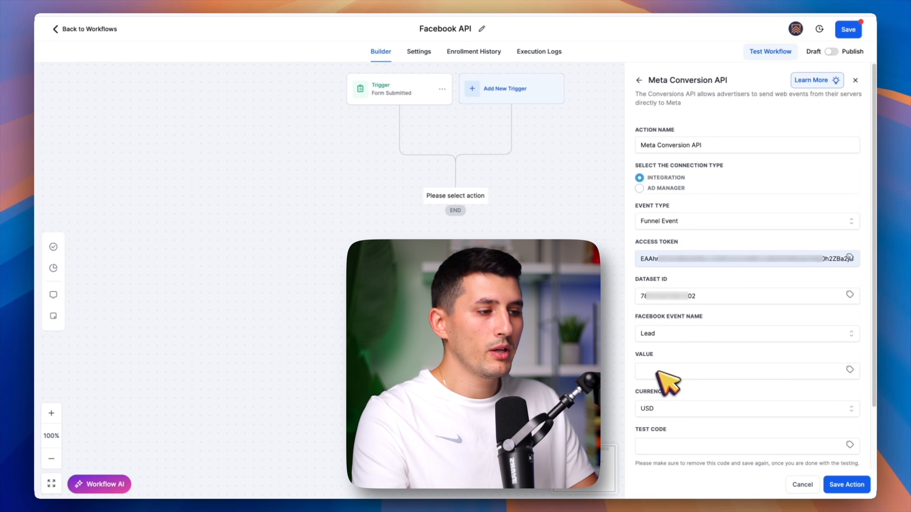
{"action": "scroll", "coordinate": [666, 384], "scroll_direction": "down", "scroll_amount": 1}
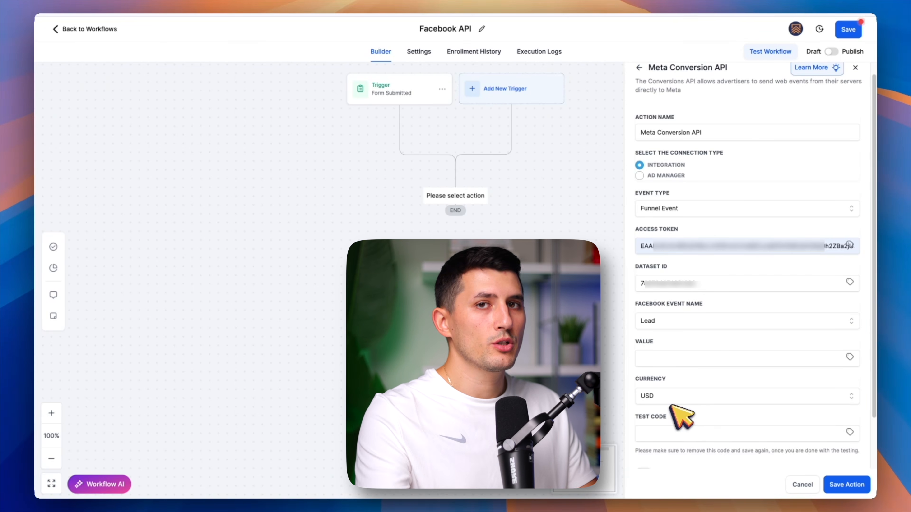
{"action": "scroll", "coordinate": [671, 408], "scroll_direction": "down", "scroll_amount": 4}
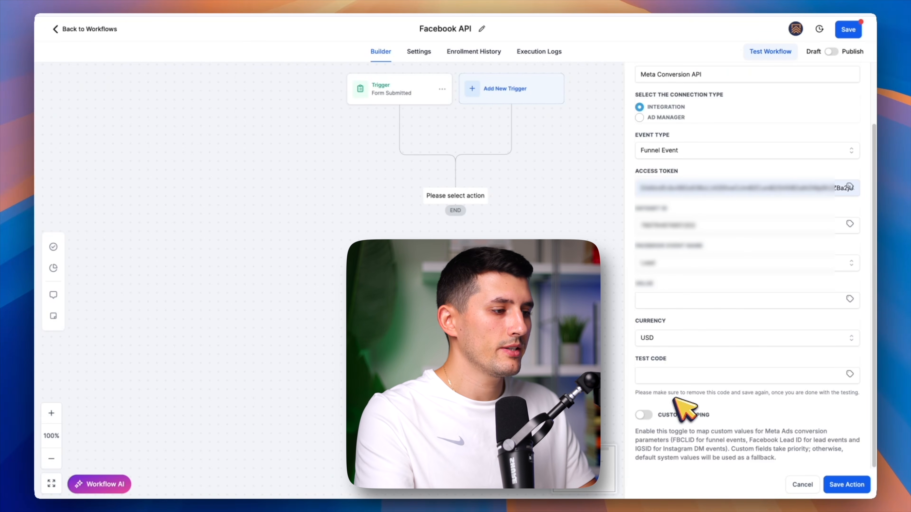
{"action": "left_click", "coordinate": [847, 484]}
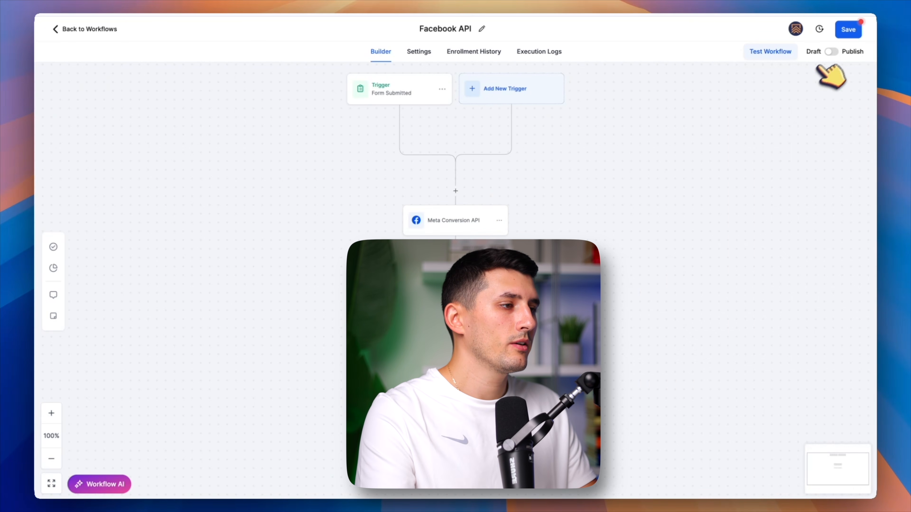
Switch the Facebook API workflow from Draft to Publish
{"action": "left_click", "coordinate": [831, 52]}
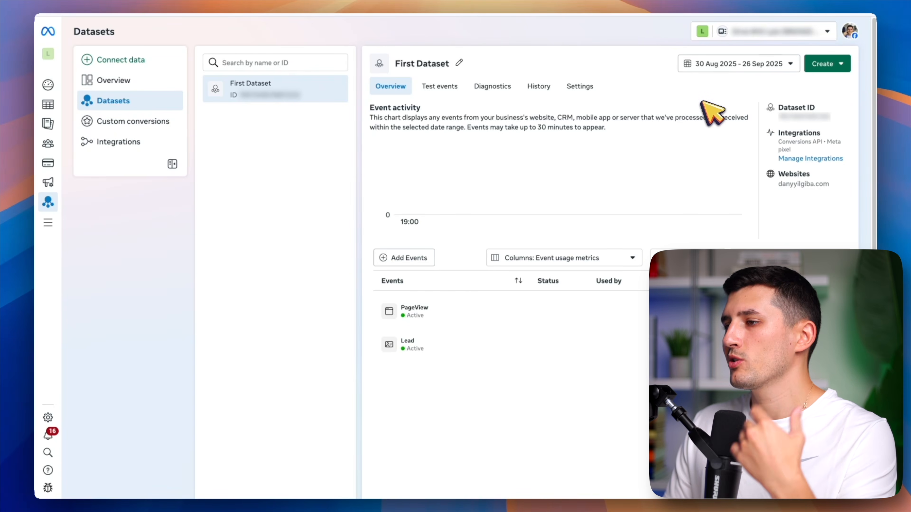
Switch to Meta Ads Manager and create a new campaign with the Auction buying type and the Leads objective
{"action": "left_click", "coordinate": [810, 158]}
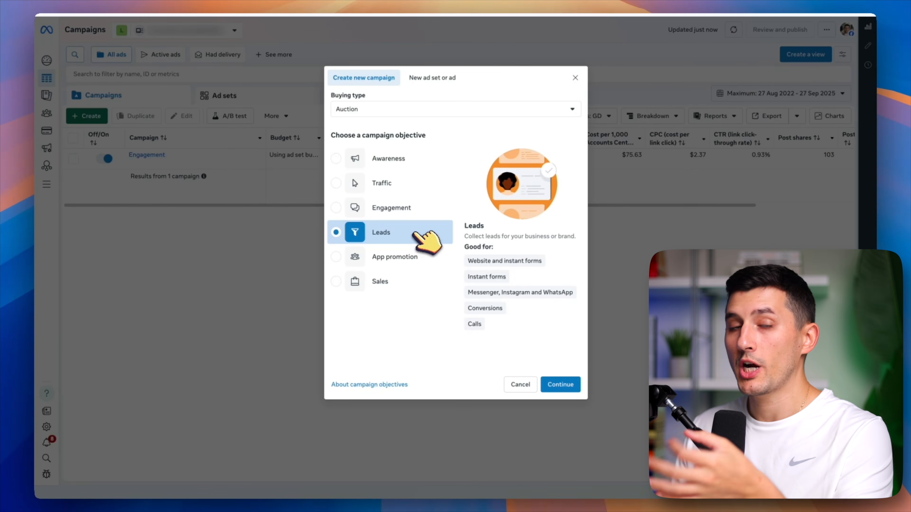
{"action": "left_click", "coordinate": [560, 384]}
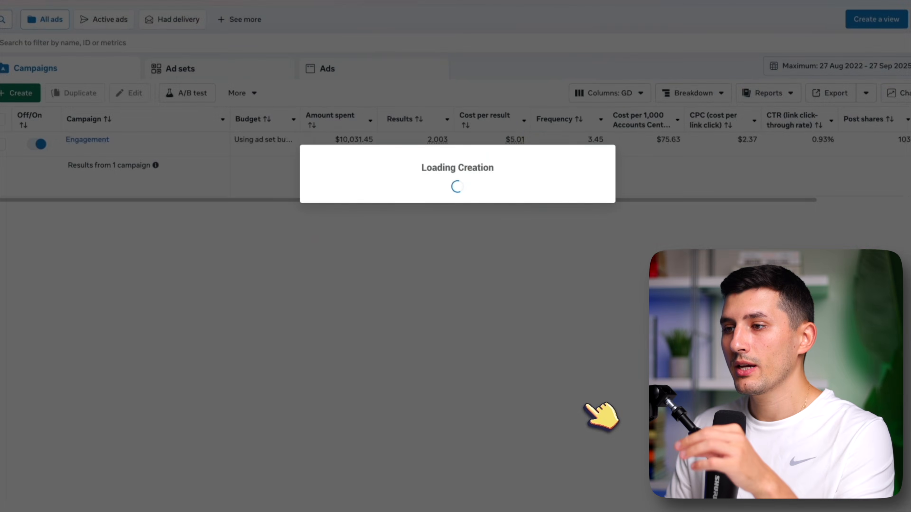
{"action": "left_click", "coordinate": [588, 304]}
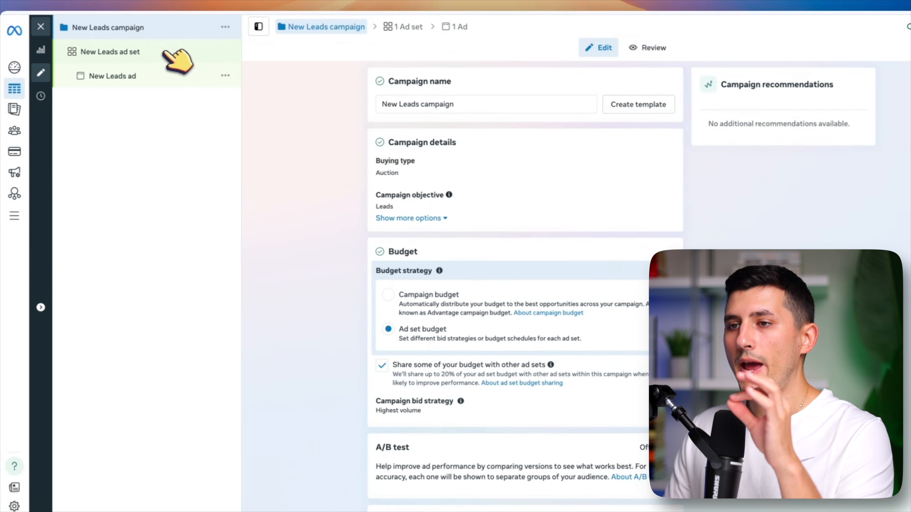
In the New Leads ad set, set the conversion location to Website and the conversion event to Lead
{"action": "left_click", "coordinate": [431, 169]}
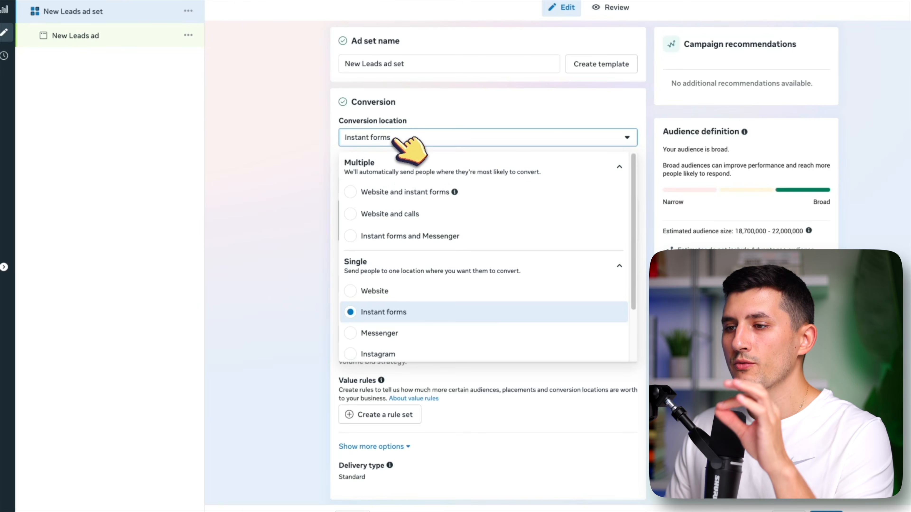
{"action": "left_click", "coordinate": [405, 289]}
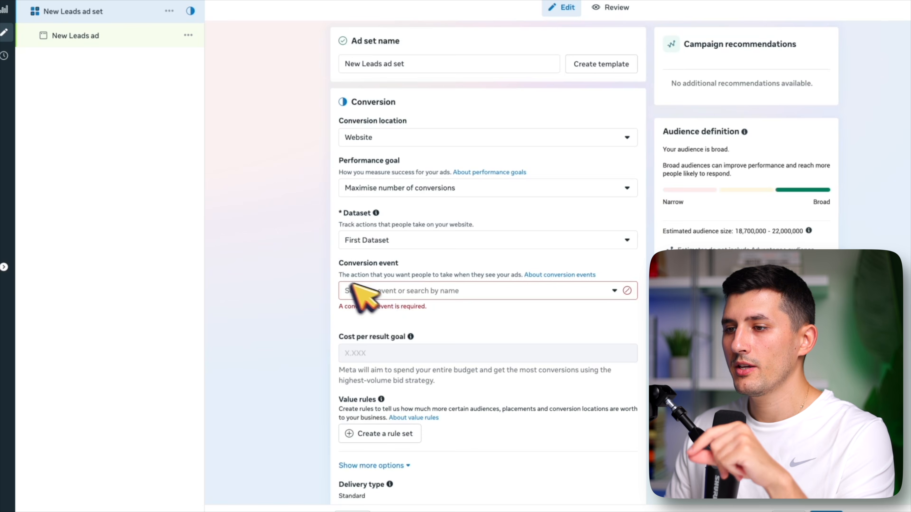
{"action": "left_click", "coordinate": [393, 292]}
{"action": "left_click", "coordinate": [408, 348]}
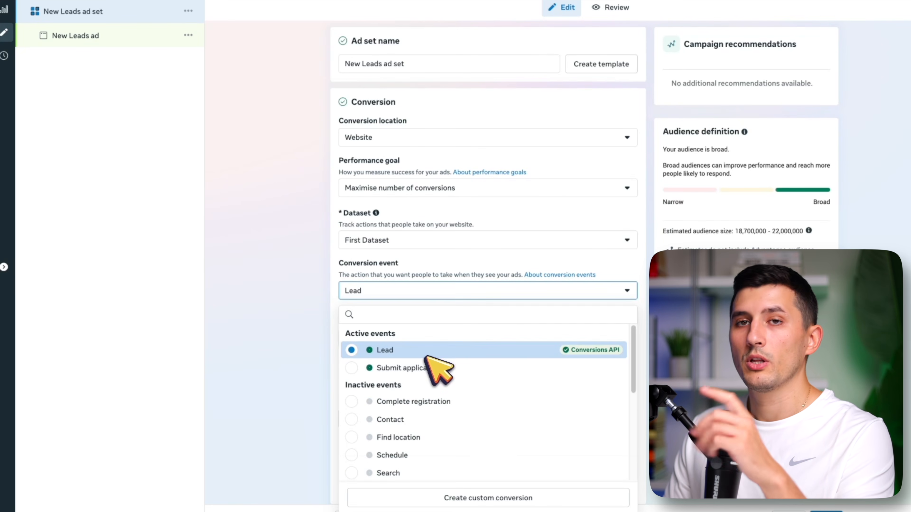